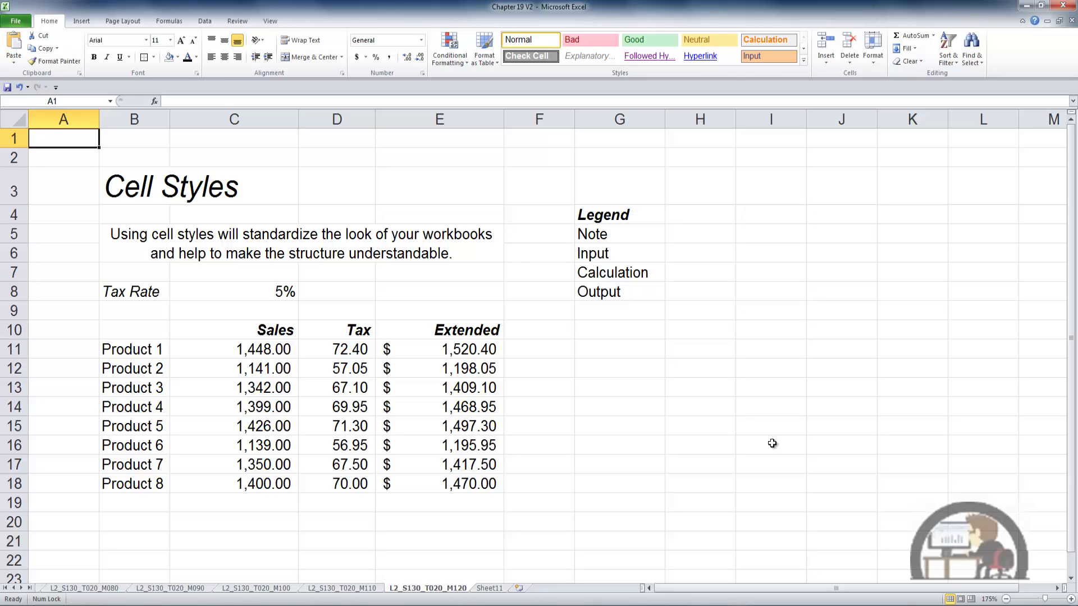
# Apply the Note cell style to the merged explanatory text in B5 and the Note legend entry in G5.
pyautogui.click(416, 252)
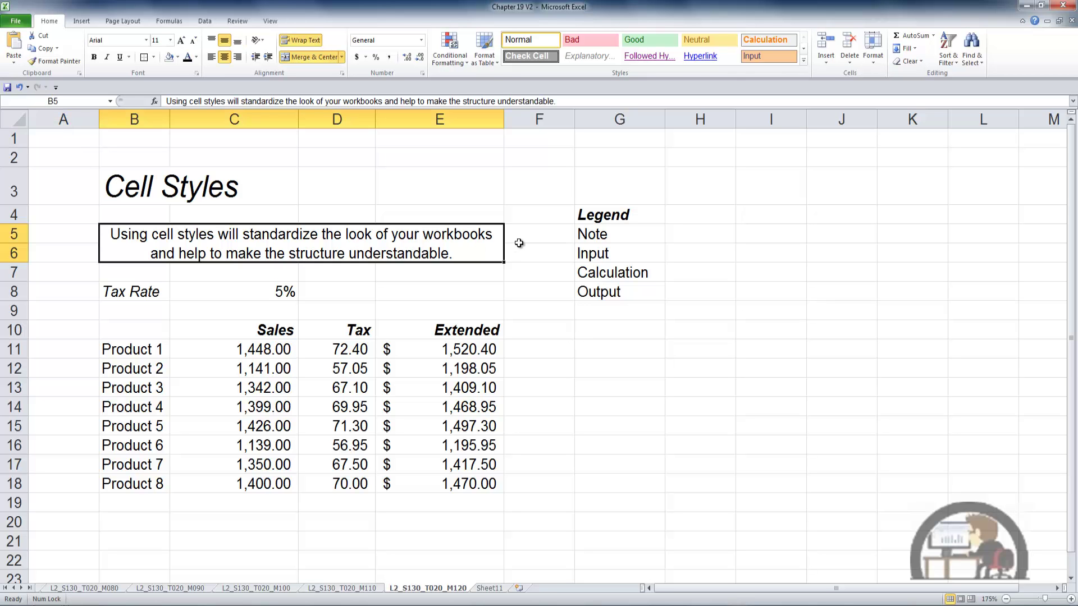
pyautogui.keyDown('ctrl'); pyautogui.click(614, 233); pyautogui.keyUp('ctrl')
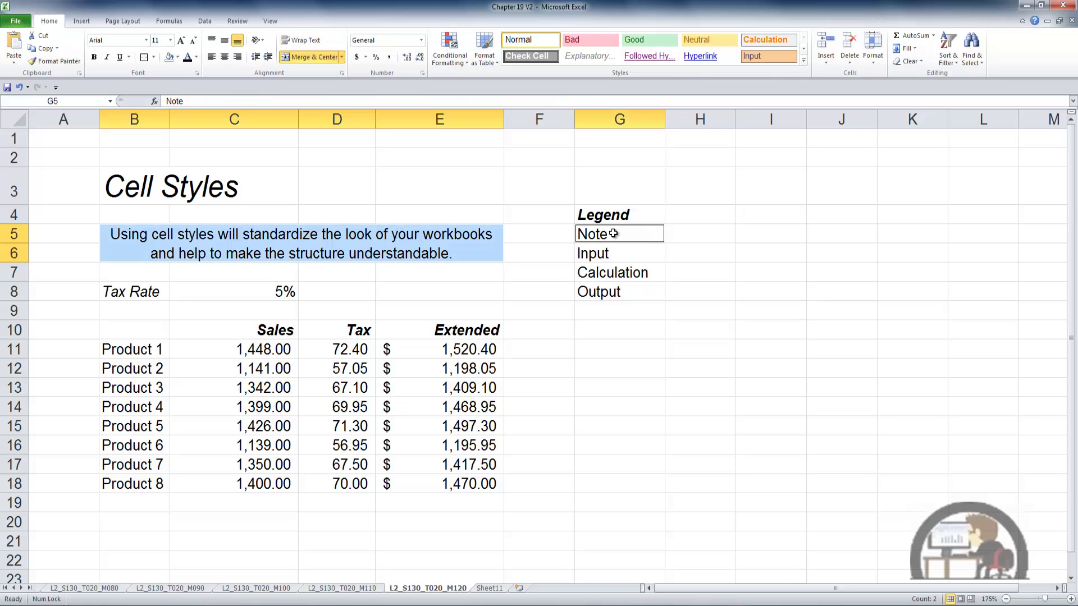
pyautogui.click(803, 59)
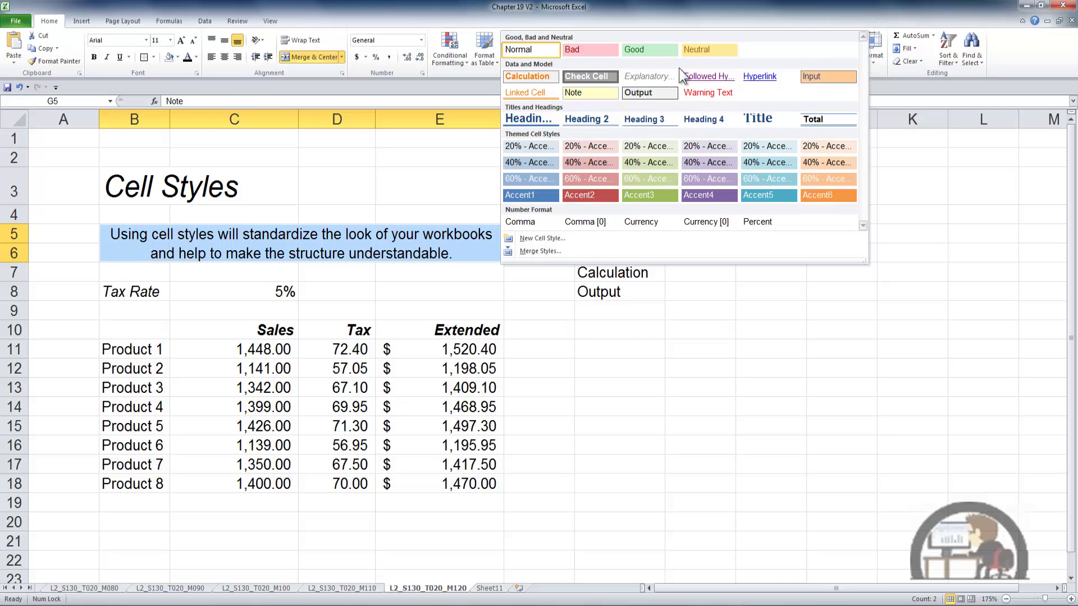
pyautogui.click(600, 94)
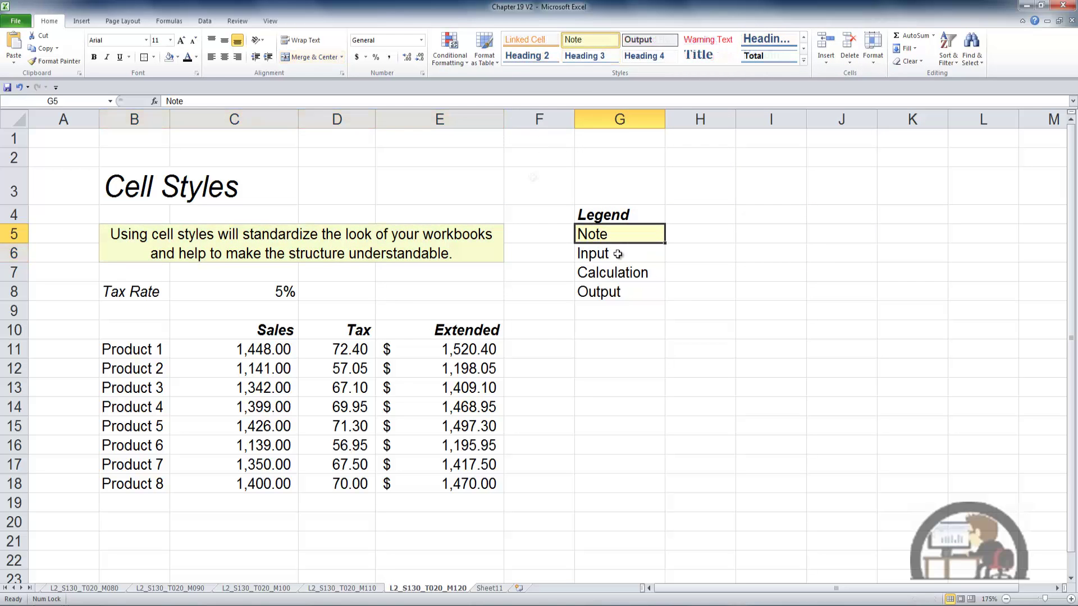
# Apply the Input cell style to the Input legend entry in G6 and the tax rate in C8.
pyautogui.click(619, 253)
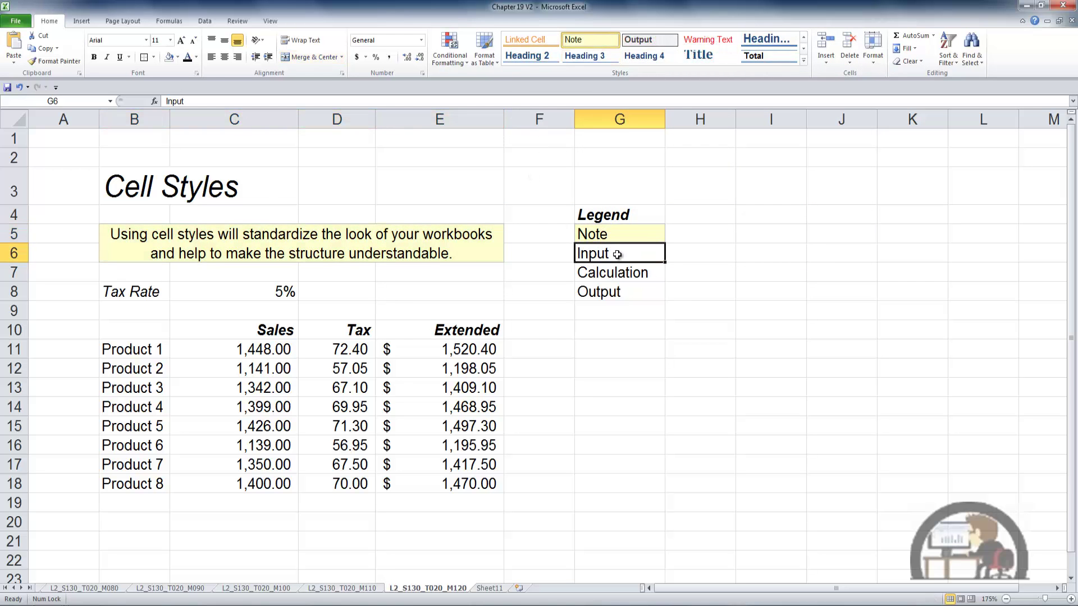
pyautogui.keyDown('ctrl'); pyautogui.click(286, 288); pyautogui.keyUp('ctrl')
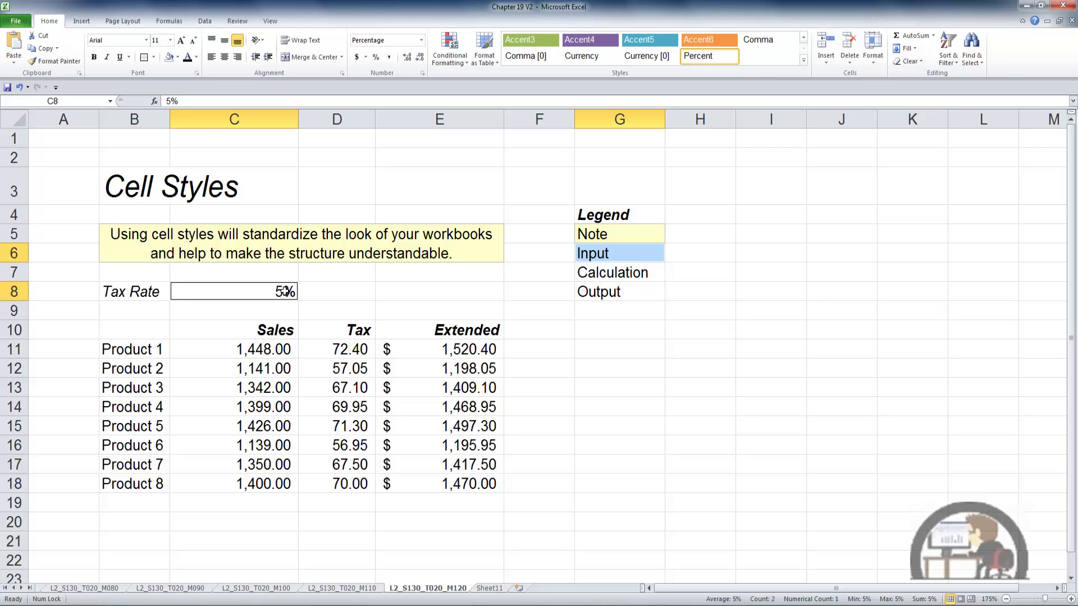
pyautogui.click(804, 60)
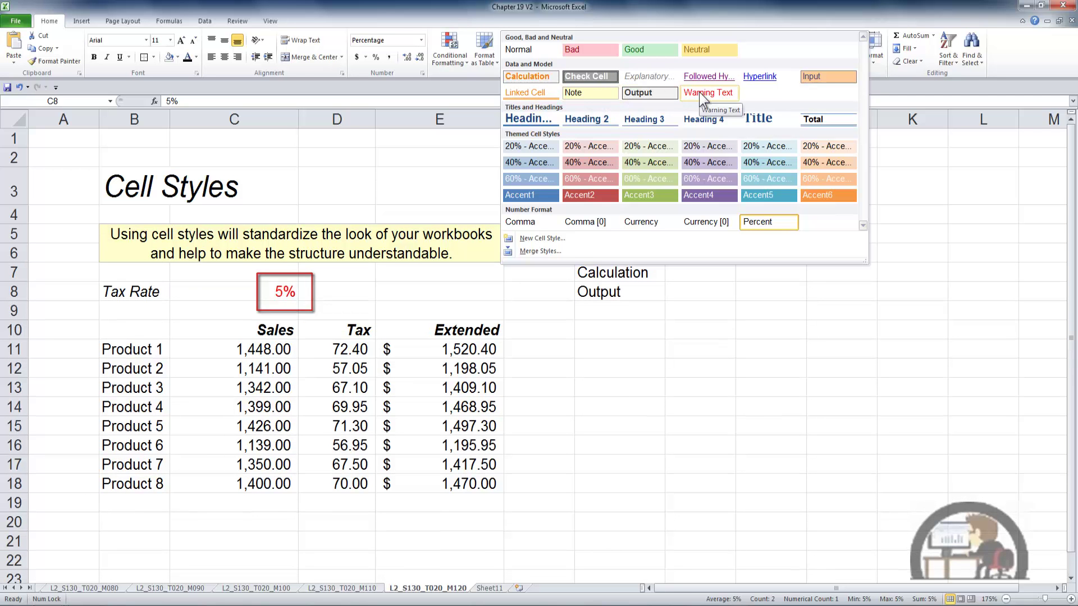
pyautogui.click(829, 76)
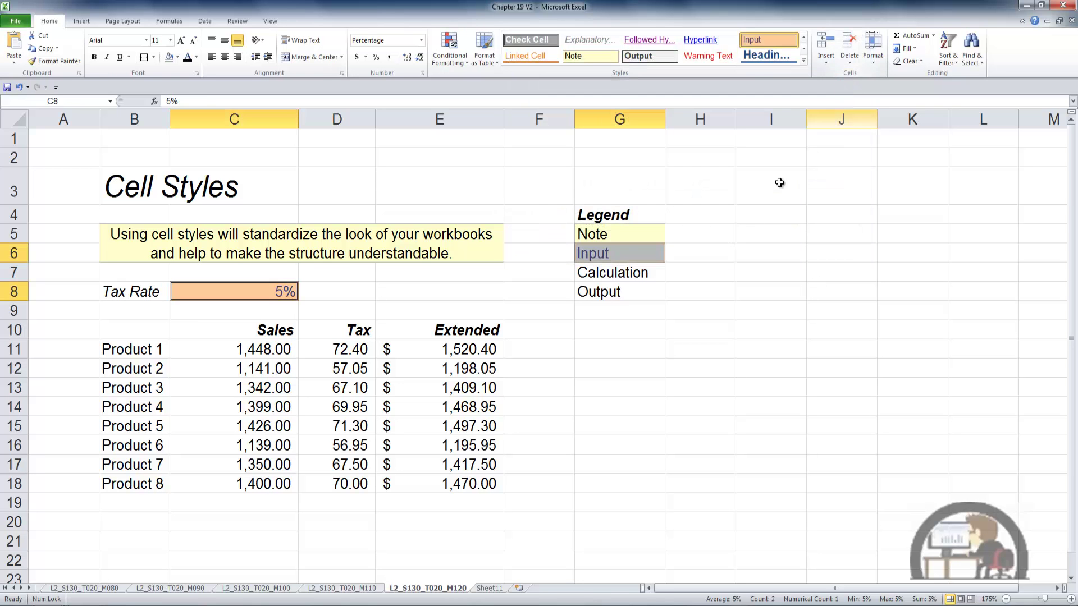
# Apply the Calculation cell style to the Calculation legend entry in G7 and the Tax values in D11:D18.
pyautogui.click(641, 277)
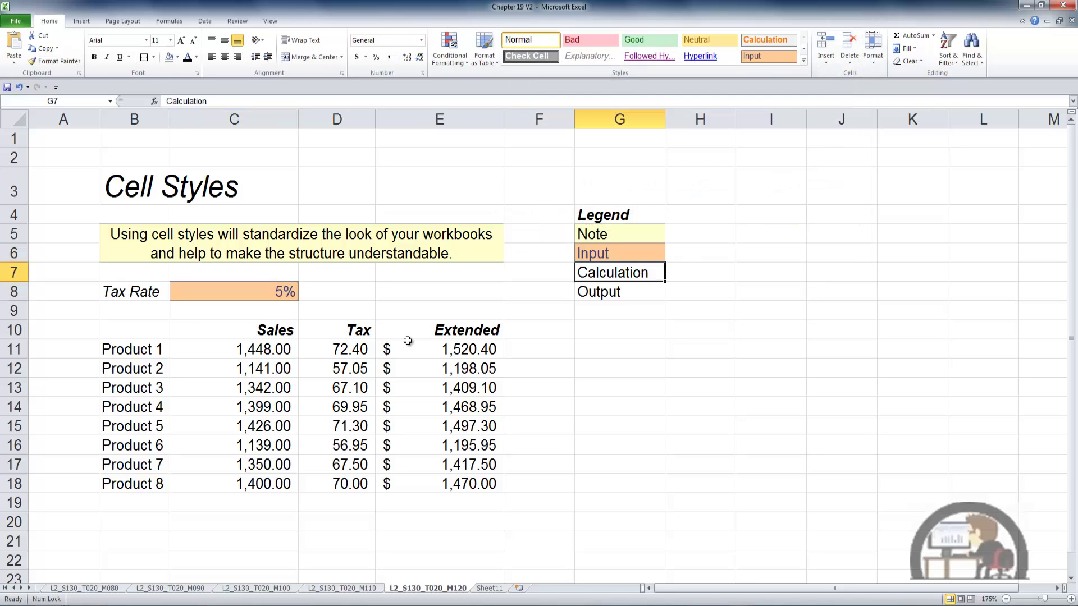
pyautogui.moveTo(353, 350); pyautogui.dragTo(333, 491)
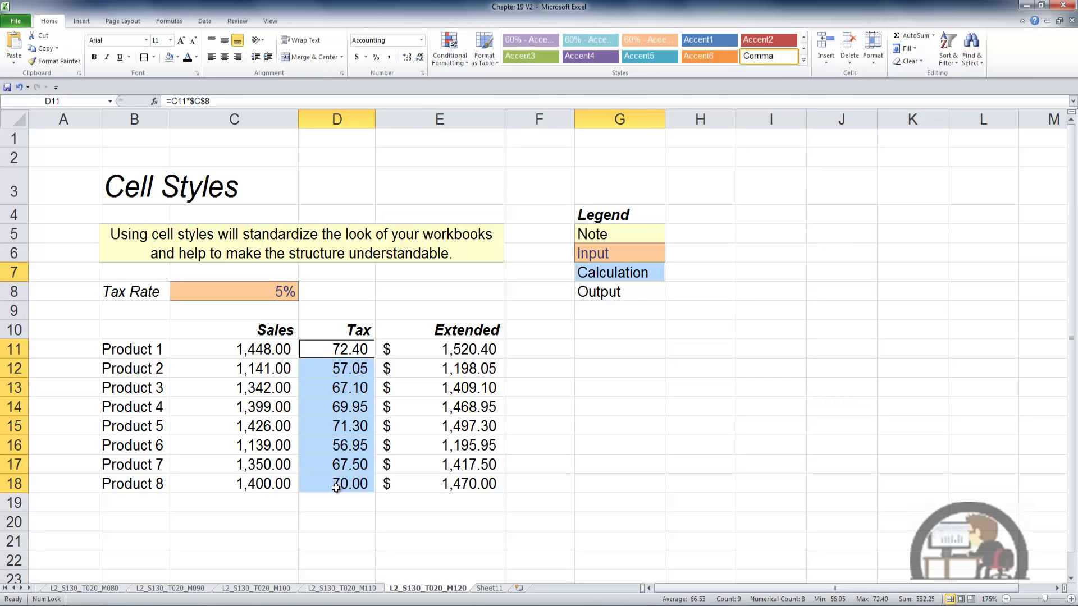
pyautogui.click(804, 59)
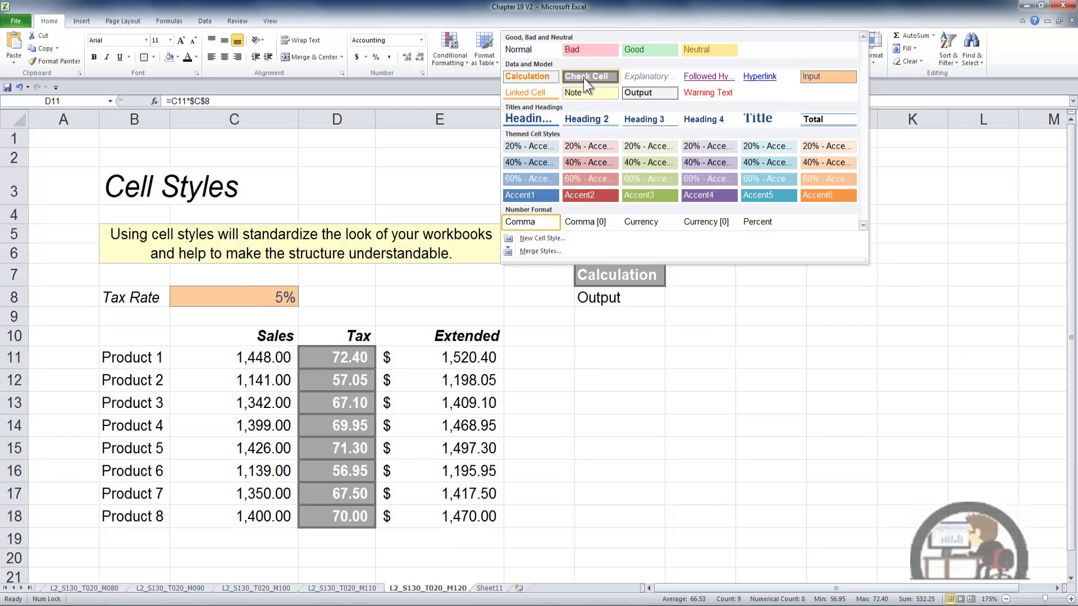
pyautogui.click(547, 76)
# Apply the Output cell style to the Output legend entry in G8 and the Extended values in E11:E18.
pyautogui.click(613, 292)
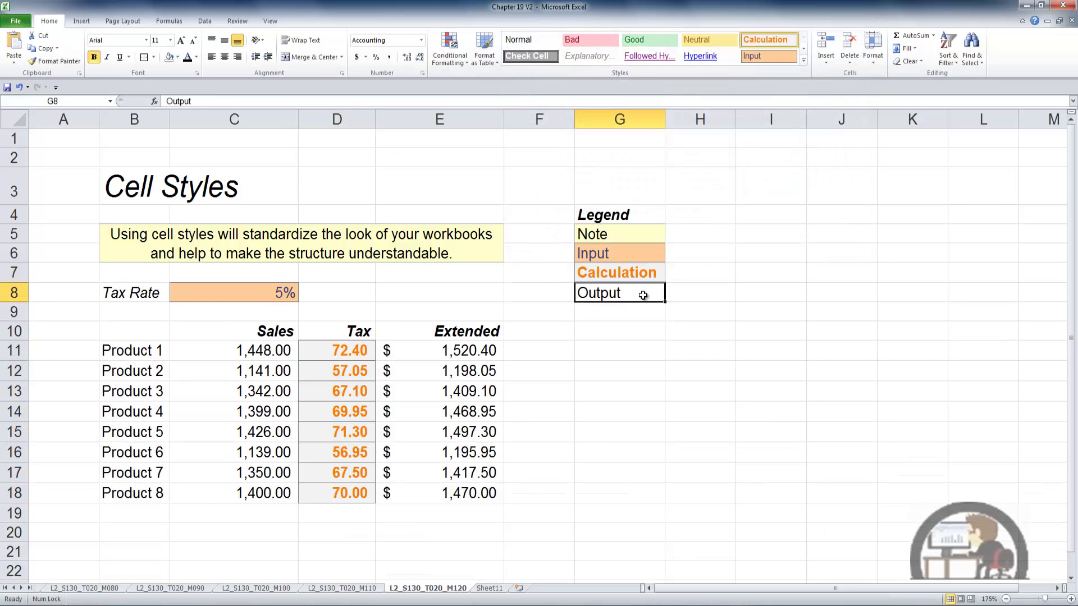
pyautogui.moveTo(476, 351); pyautogui.dragTo(462, 496)
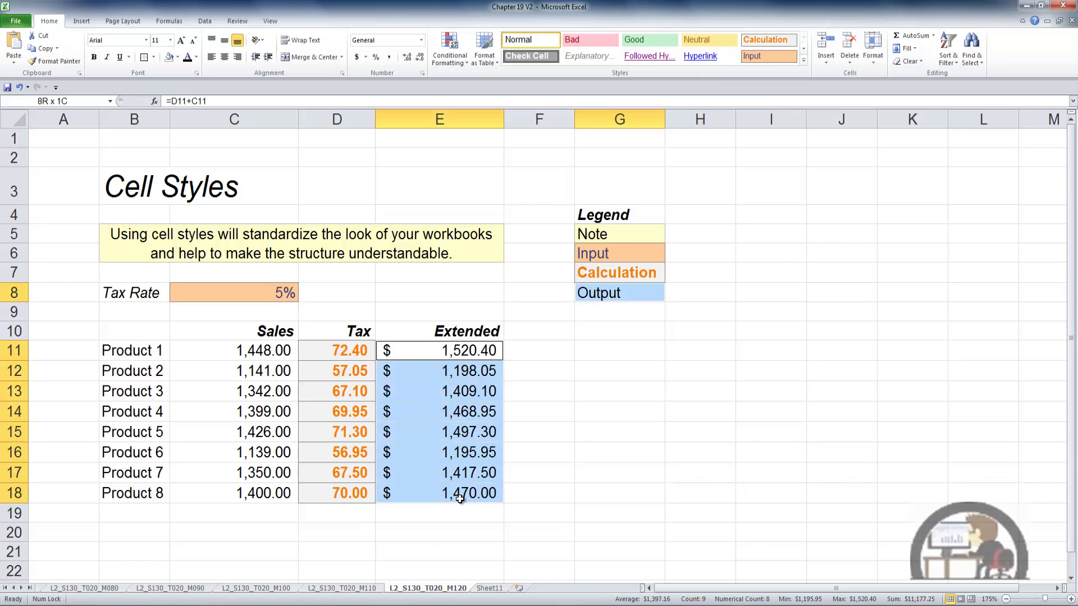
pyautogui.click(804, 60)
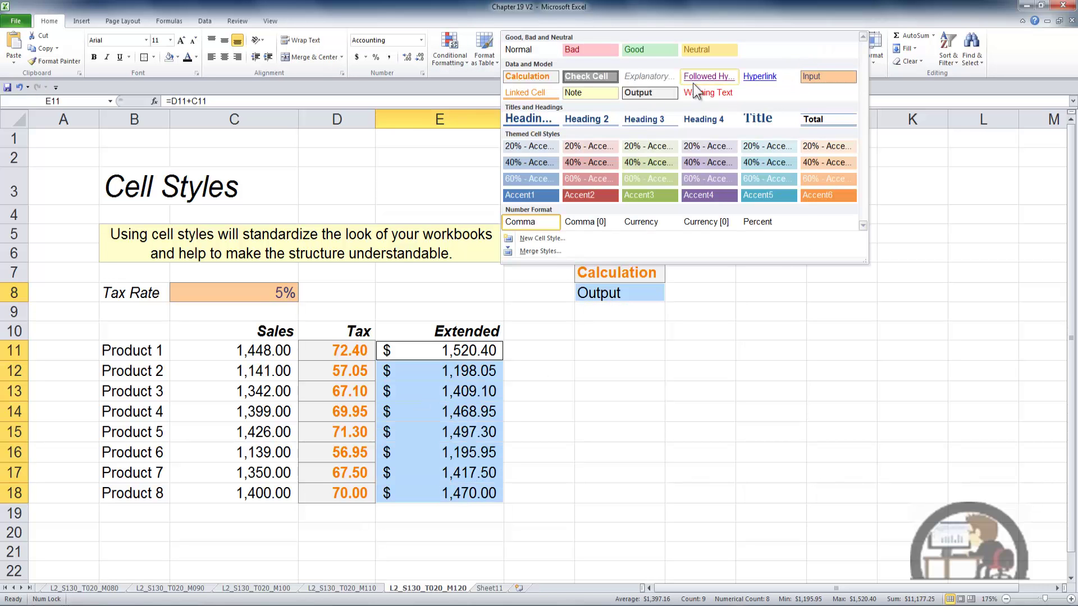
pyautogui.click(663, 92)
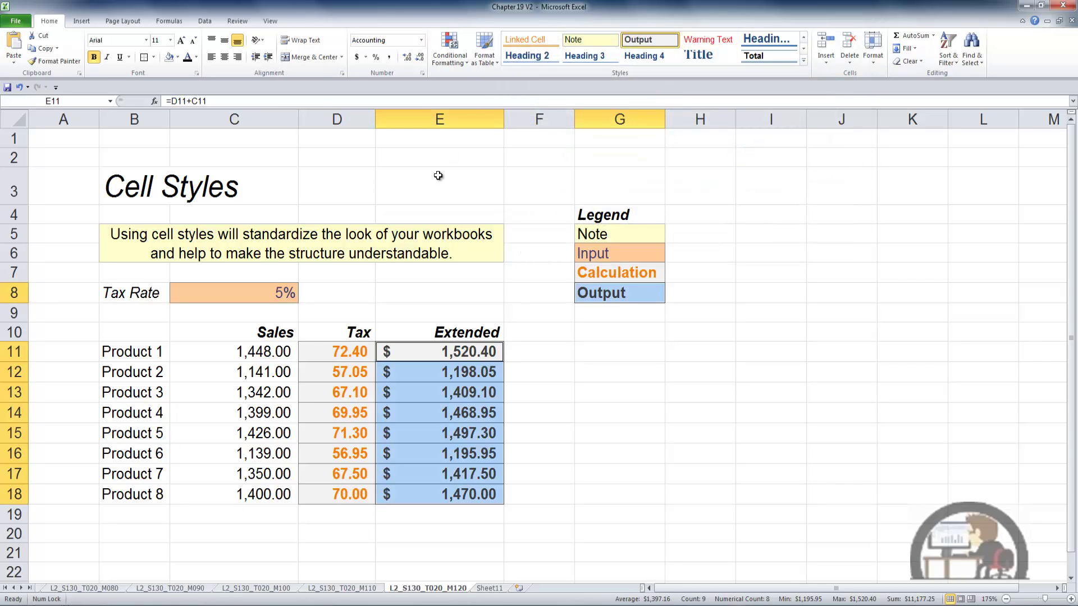
pyautogui.click(482, 182)
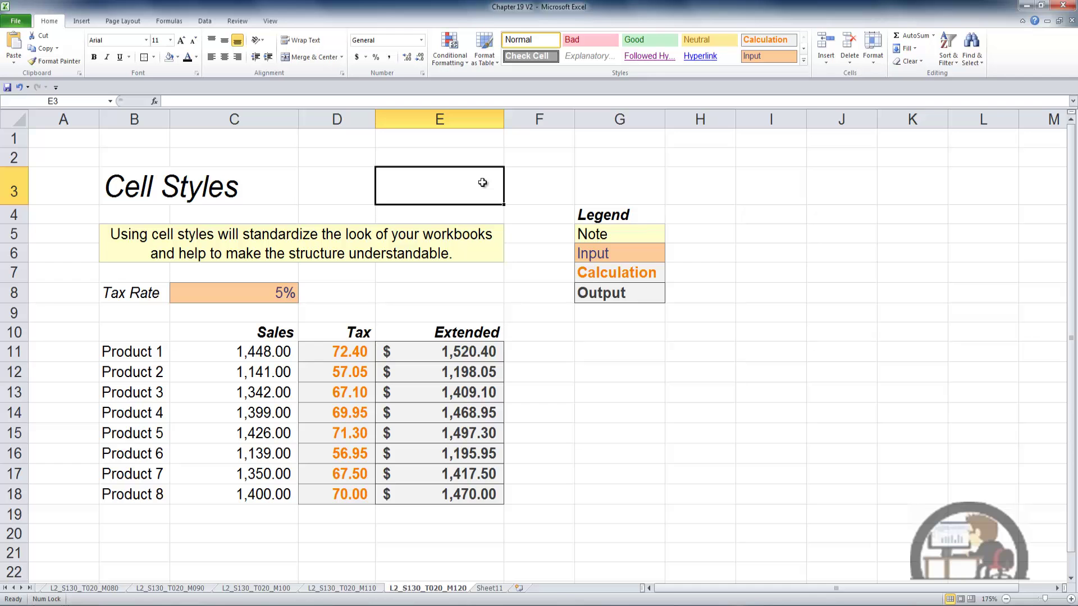
# Set the tax rate in C8 to 10%.
pyautogui.click(284, 293)
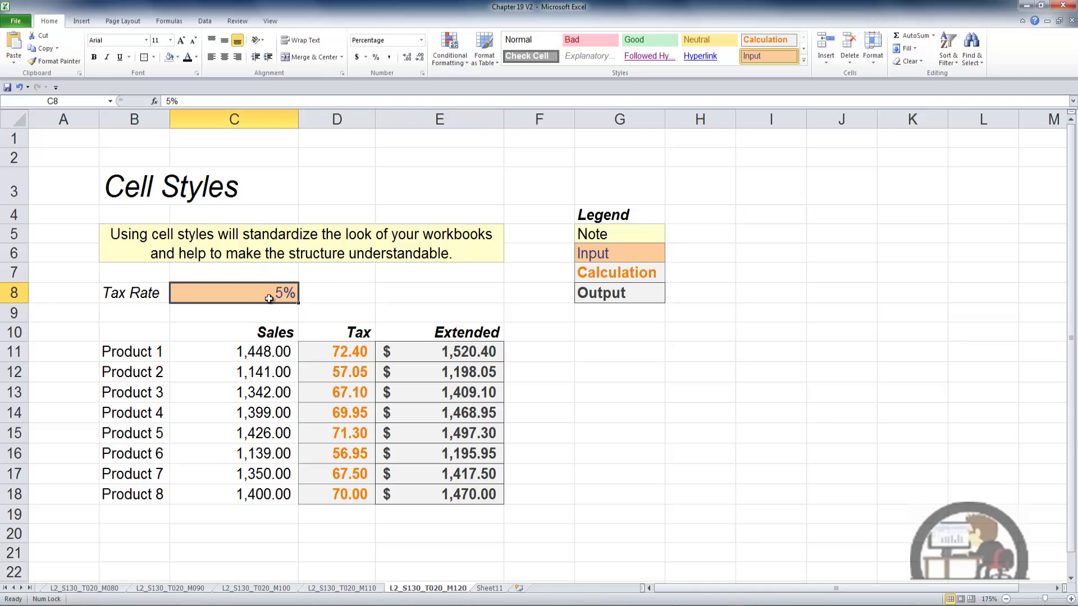
pyautogui.write('10')
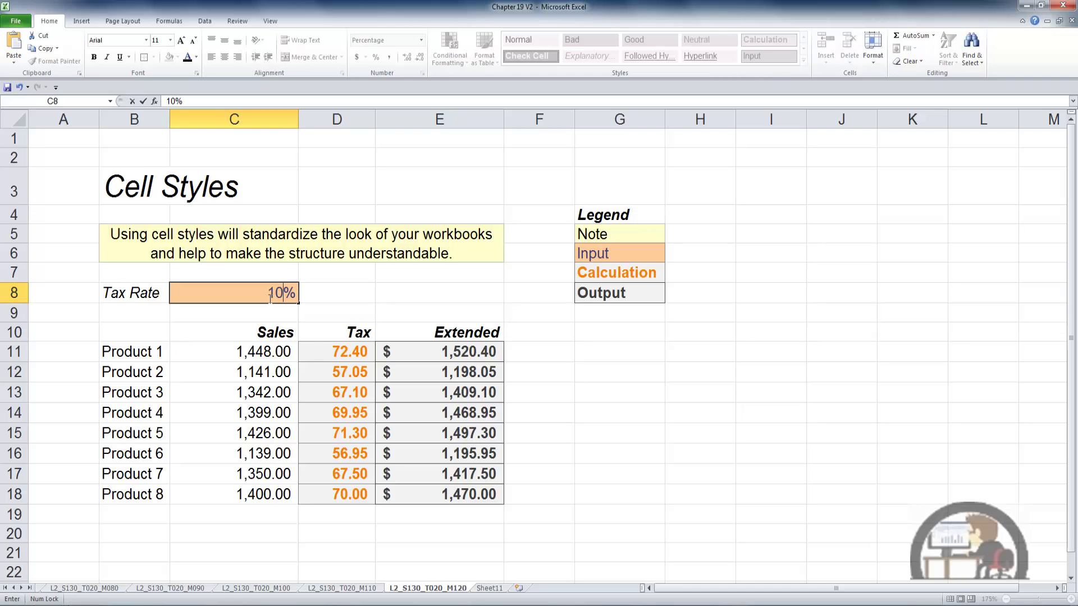
pyautogui.hotkey('ctrl', 'Return')
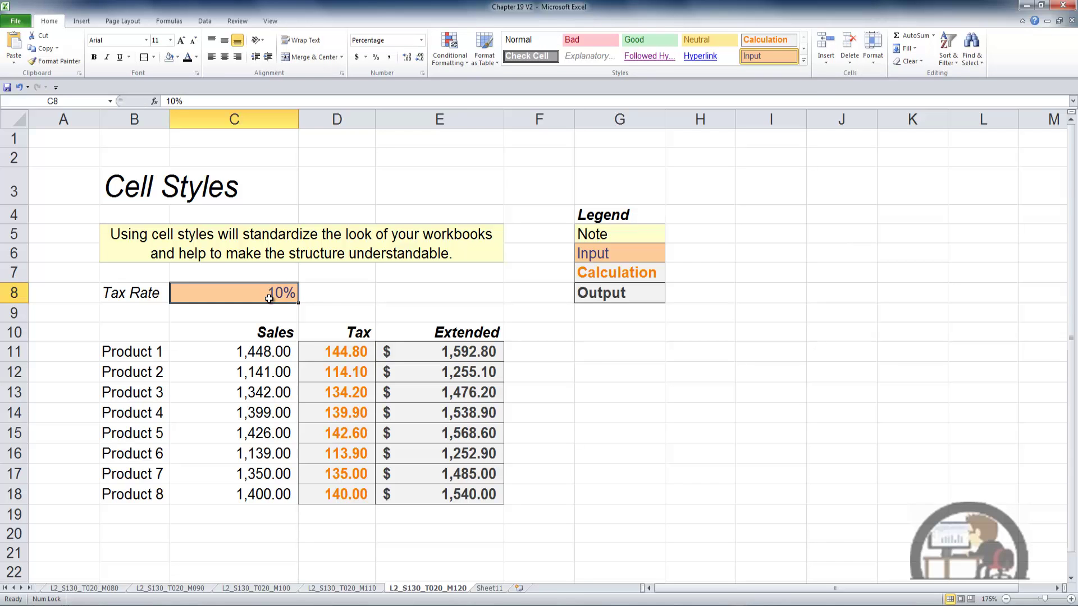
pyautogui.write('10')
pyautogui.hotkey('ctrl', 'Return')
# Modify the Calculation cell style to use a solid blue background fill.
pyautogui.rightClick(771, 39)
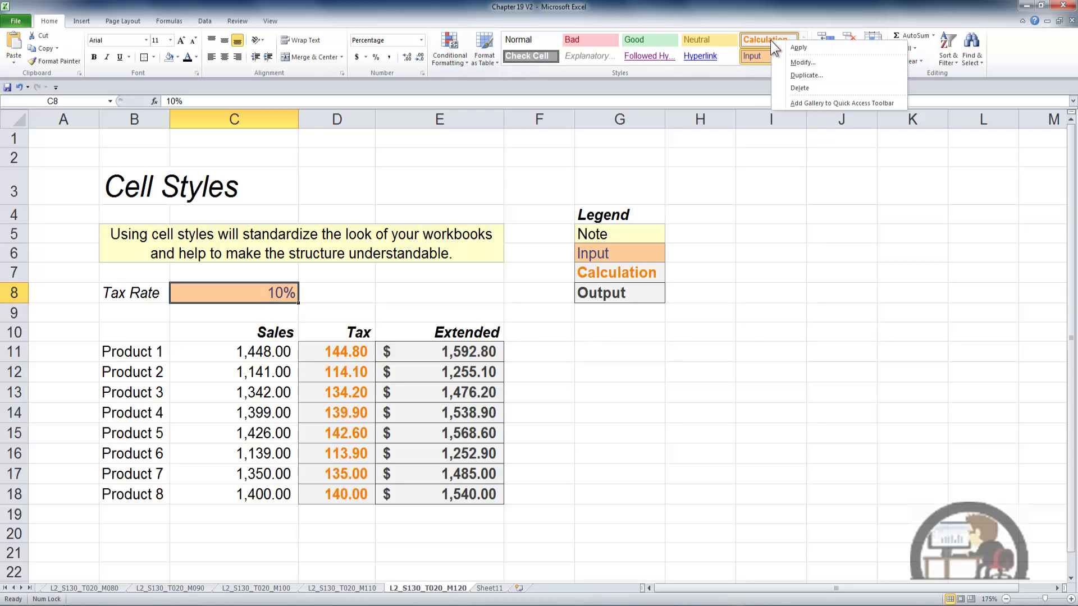
pyautogui.click(807, 66)
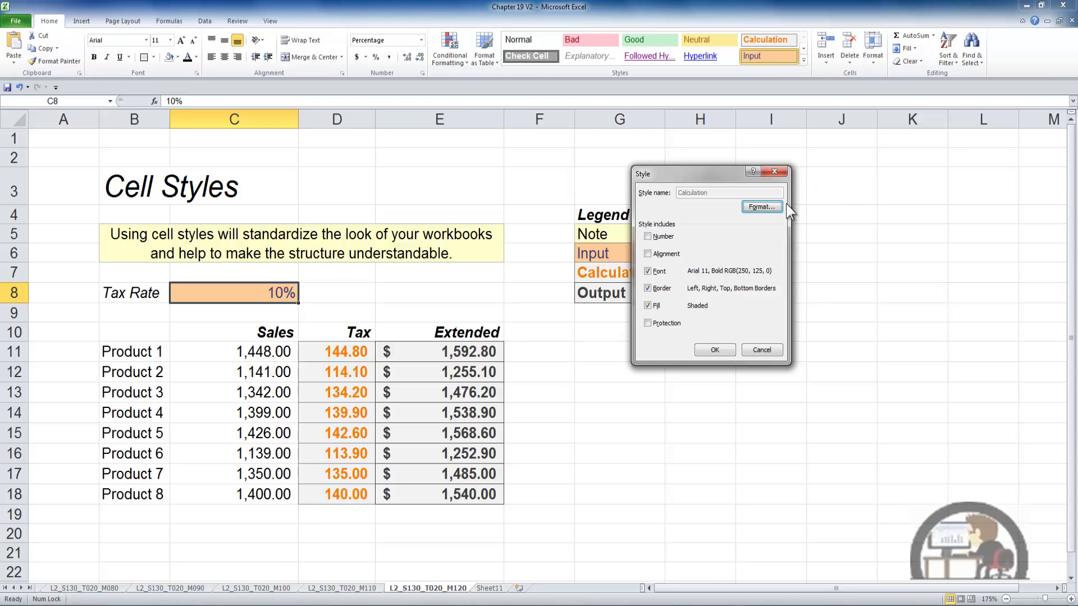
pyautogui.click(773, 215)
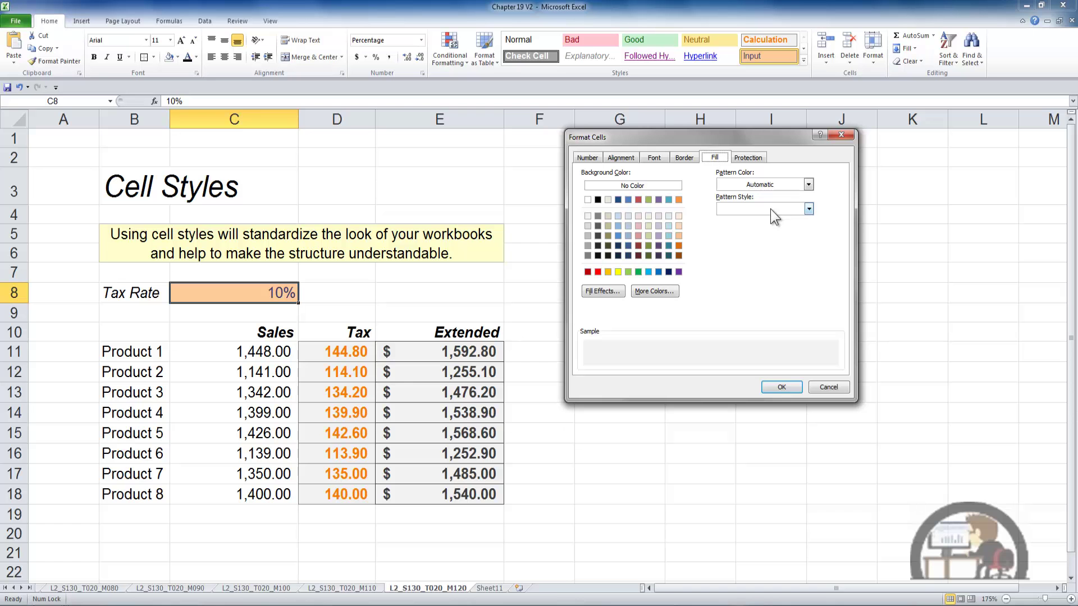
pyautogui.click(659, 271)
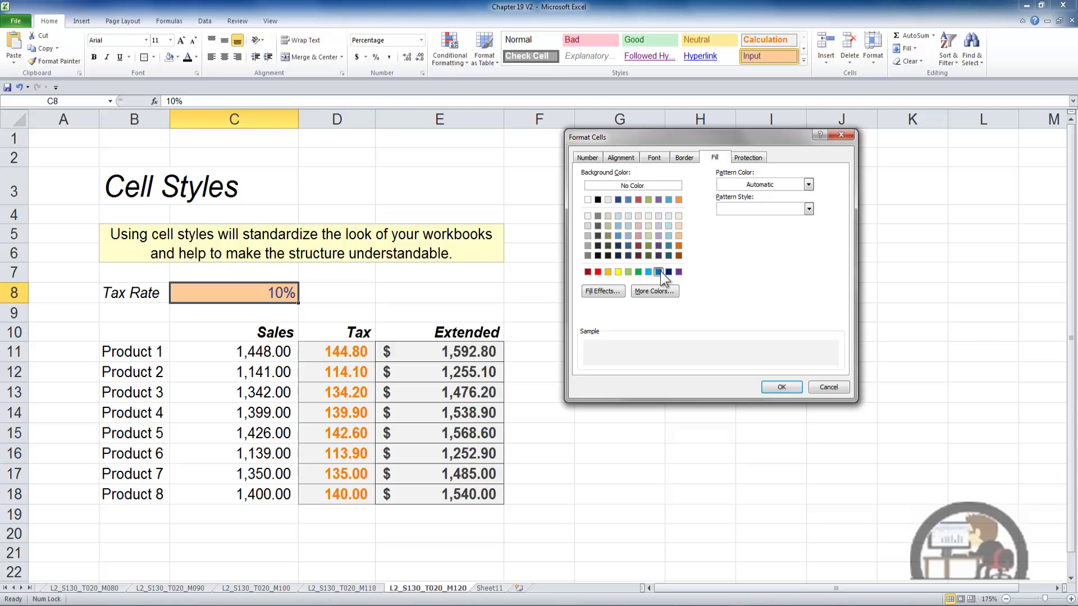
pyautogui.click(790, 387)
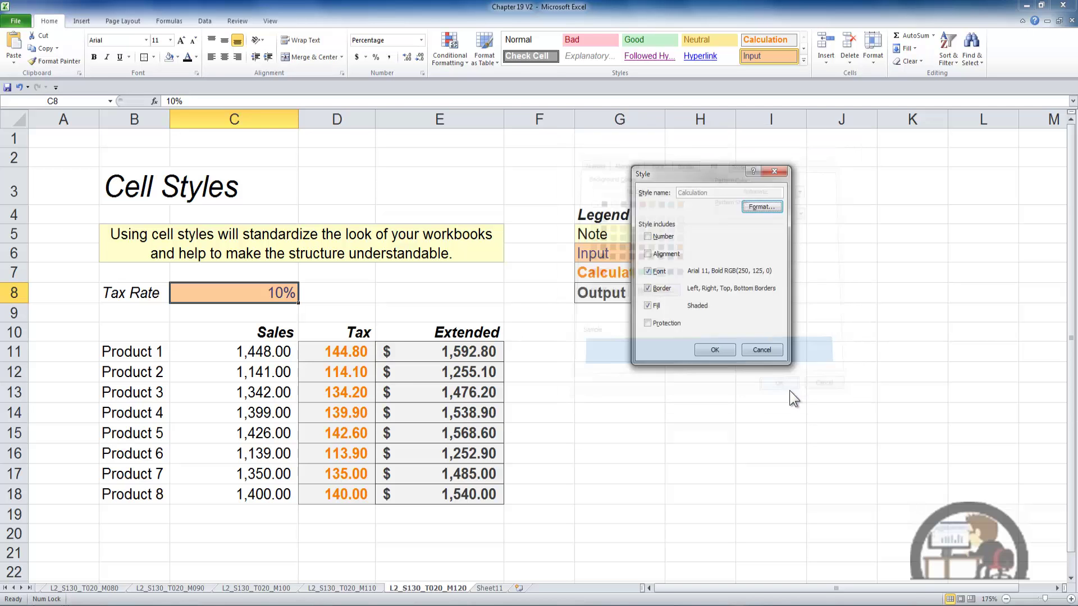
pyautogui.click(715, 351)
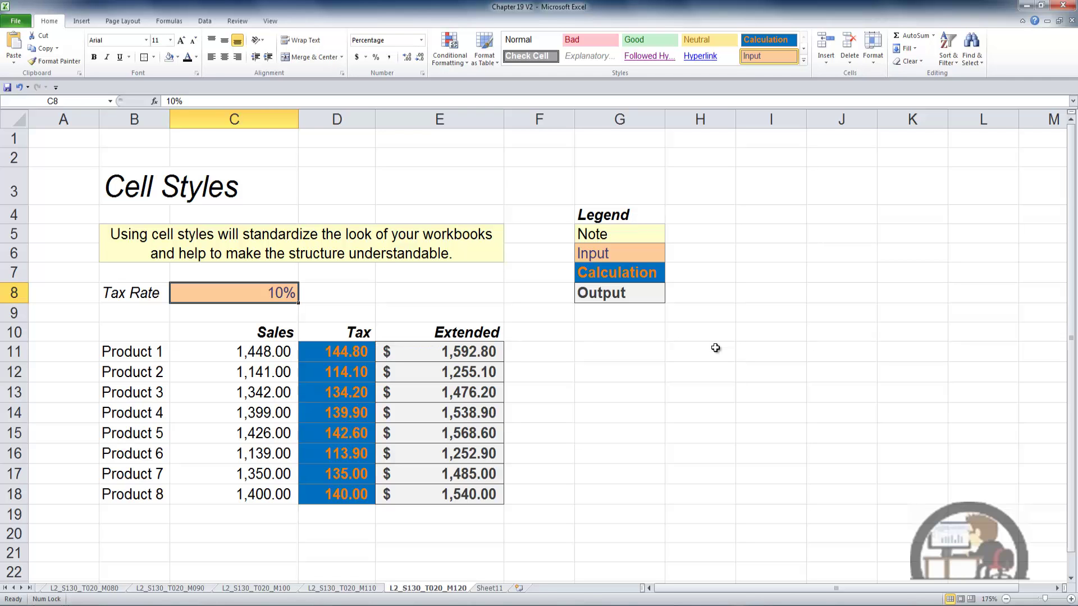
# Duplicate the Calculation cell style under the name My Style, leaving number formatting out of the style.
pyautogui.rightClick(771, 38)
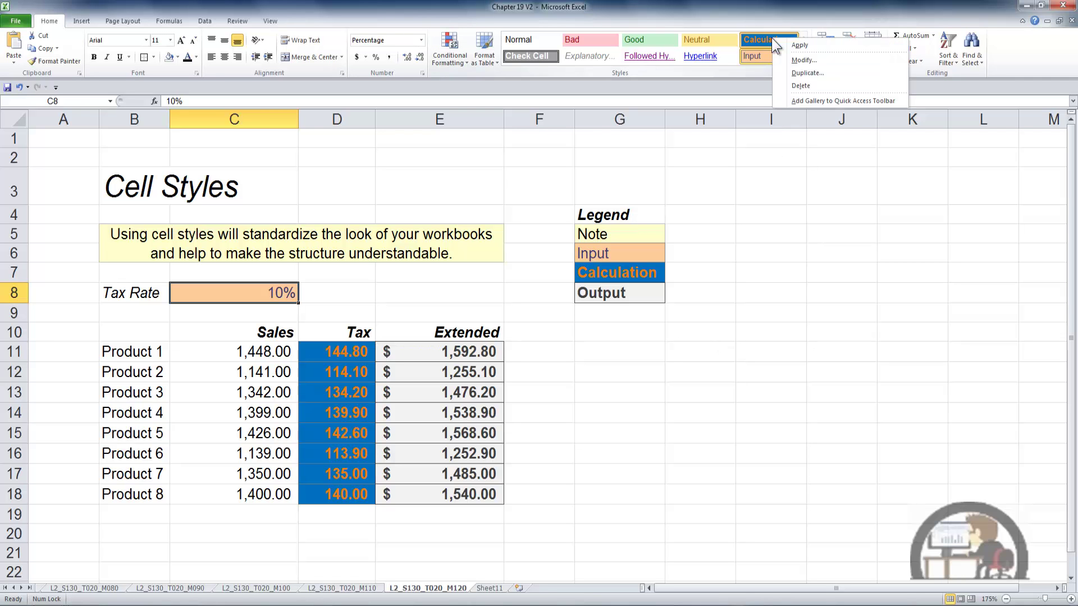
pyautogui.click(803, 72)
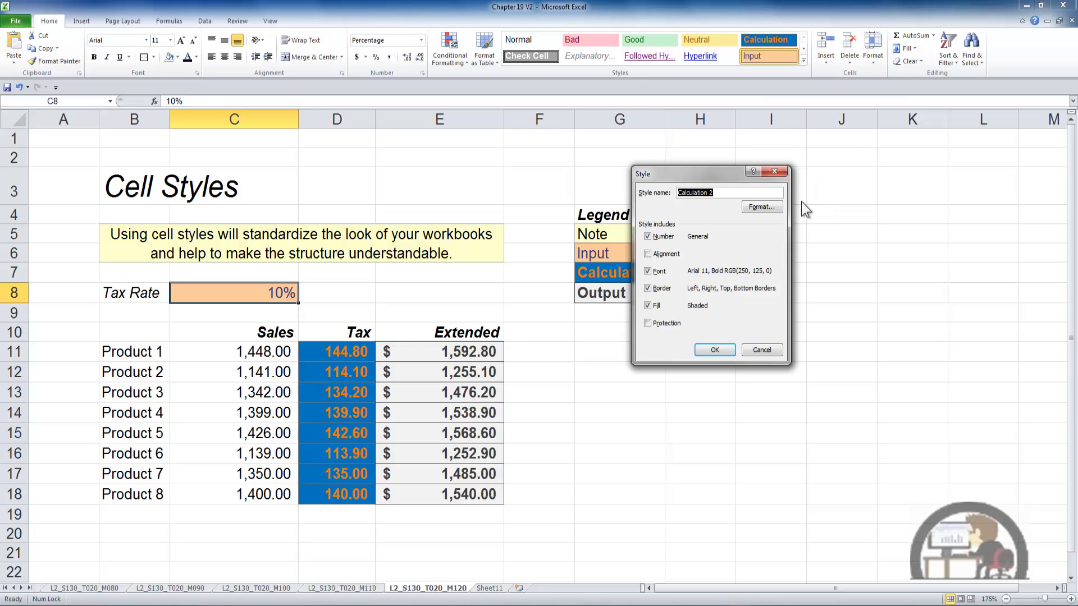
pyautogui.click(648, 238)
pyautogui.click(648, 238)
pyautogui.click(648, 238)
pyautogui.moveTo(722, 194); pyautogui.dragTo(668, 195)
pyautogui.write('My Style')
# Give My Style a dark olive-brown background fill and save the new style.
pyautogui.click(772, 207)
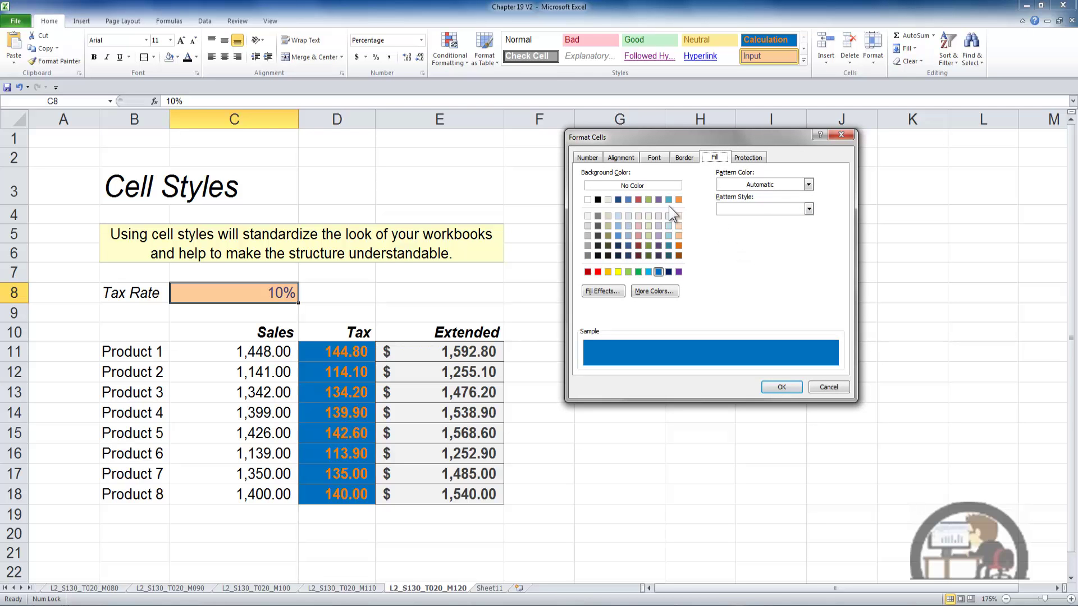
pyautogui.click(609, 245)
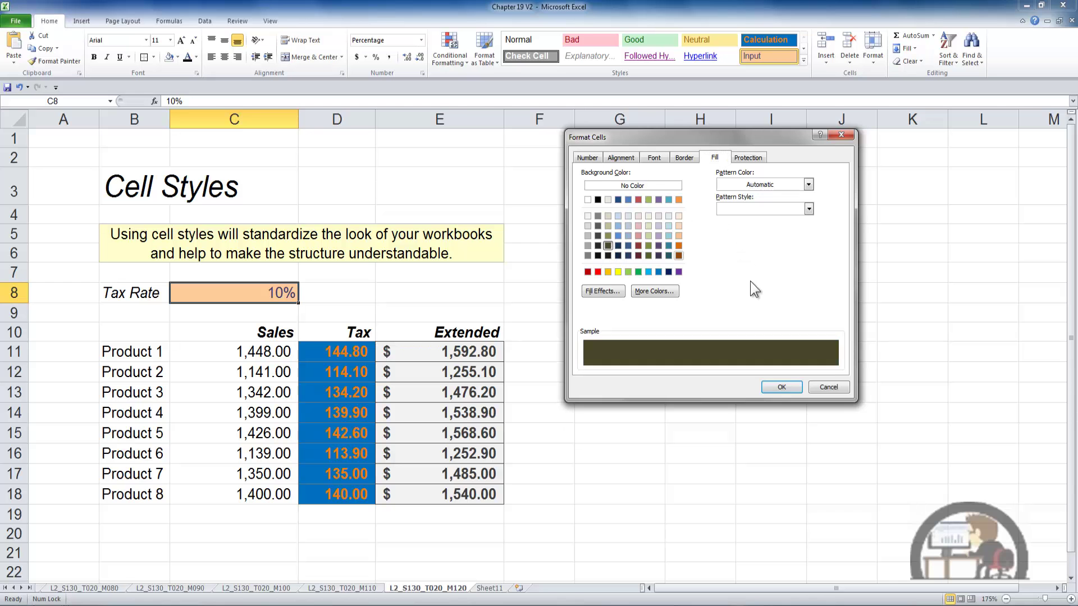
pyautogui.click(781, 386)
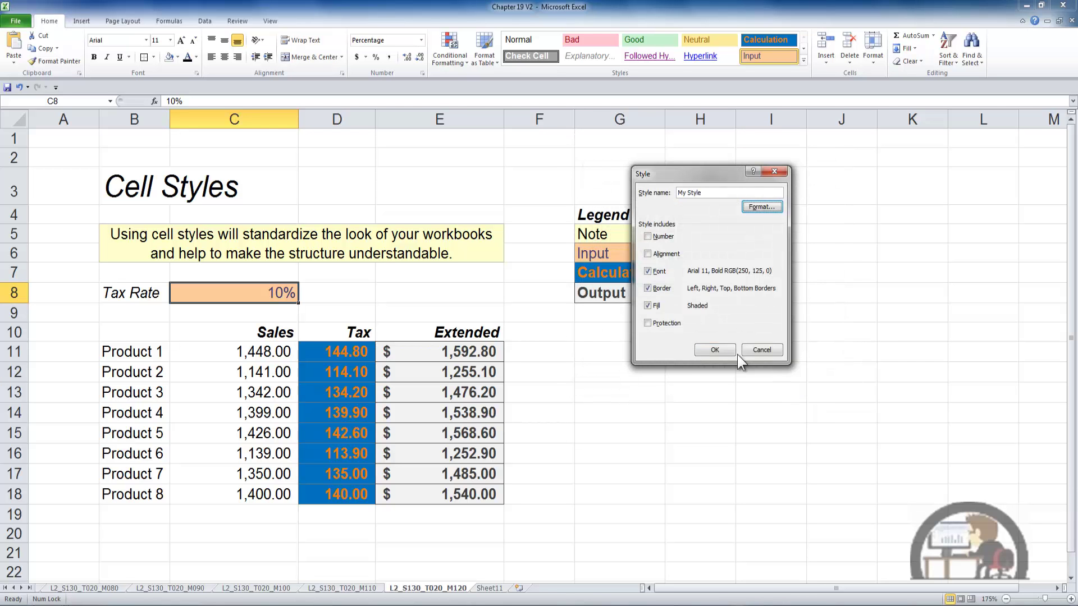
pyautogui.click(715, 350)
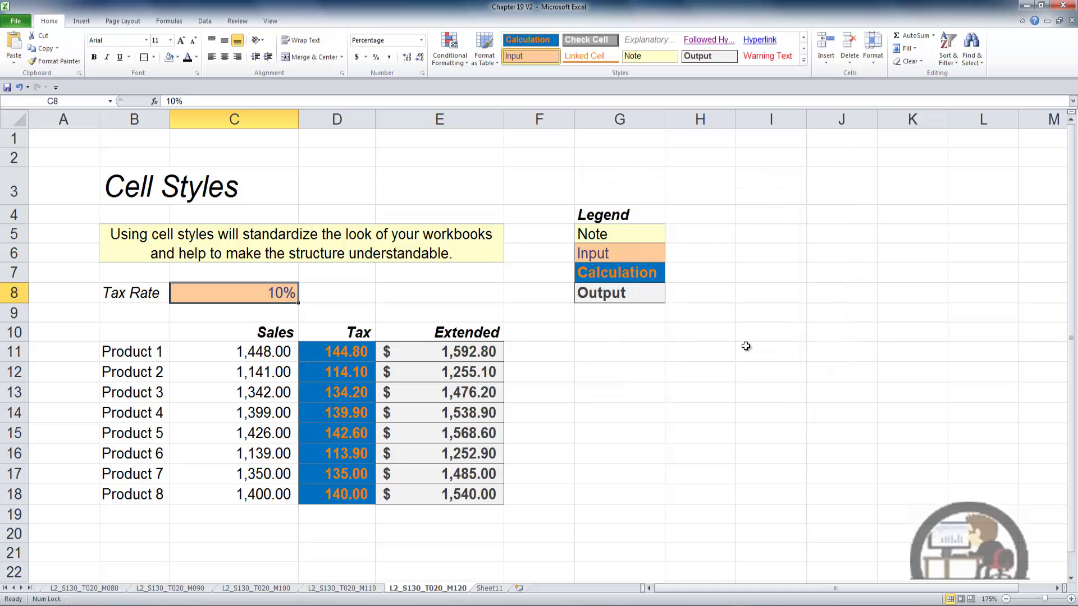
# Delete the custom cell style My Style from the workbook.
pyautogui.click(804, 60)
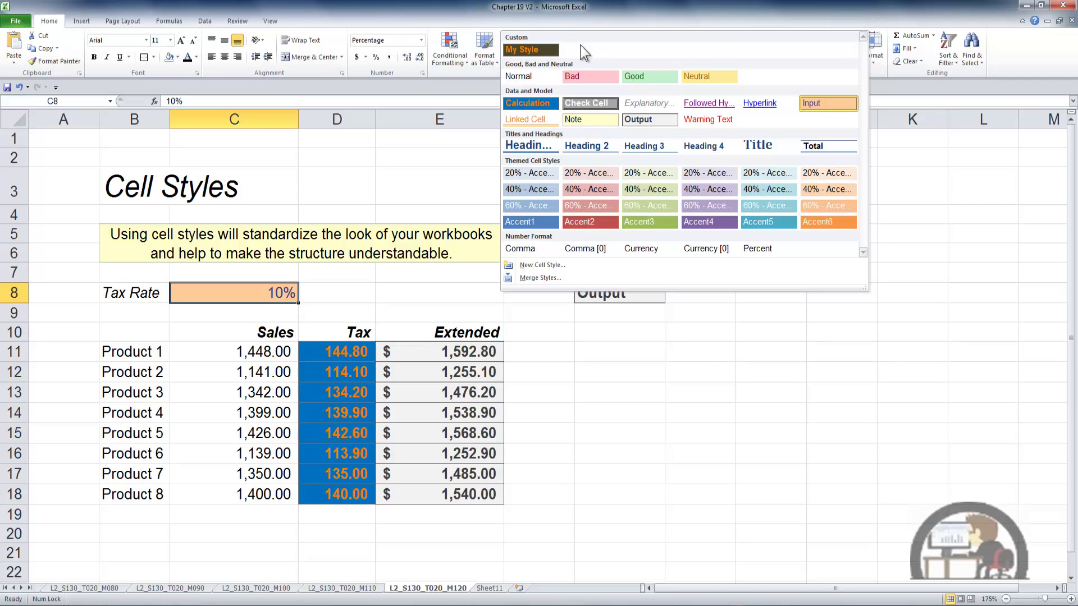
pyautogui.rightClick(536, 46)
pyautogui.click(573, 90)
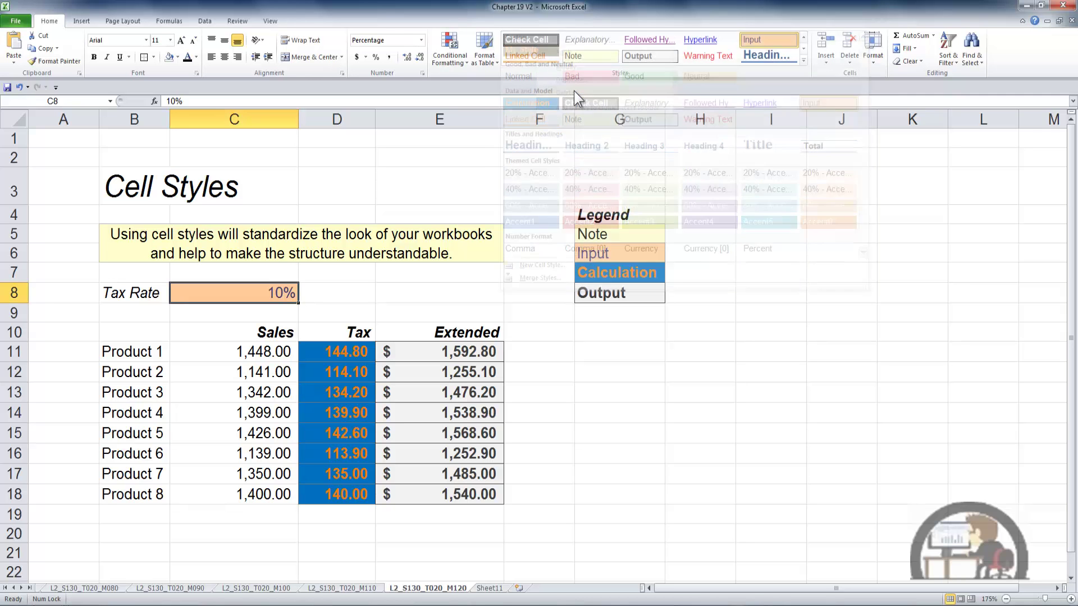
# Add the cell styles gallery to the Quick Access Toolbar.
pyautogui.rightClick(772, 39)
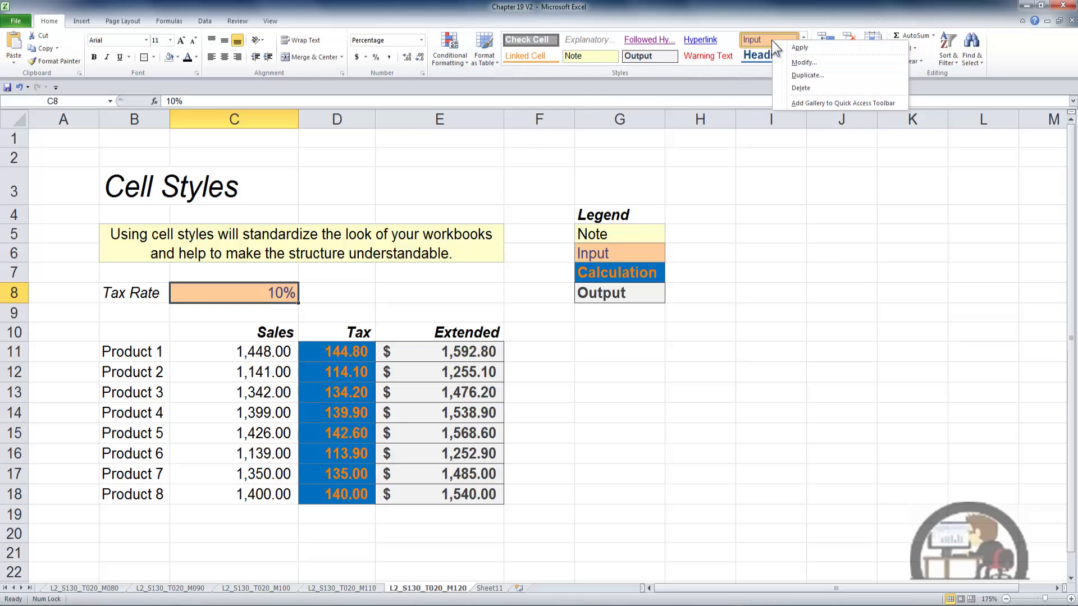
pyautogui.click(858, 102)
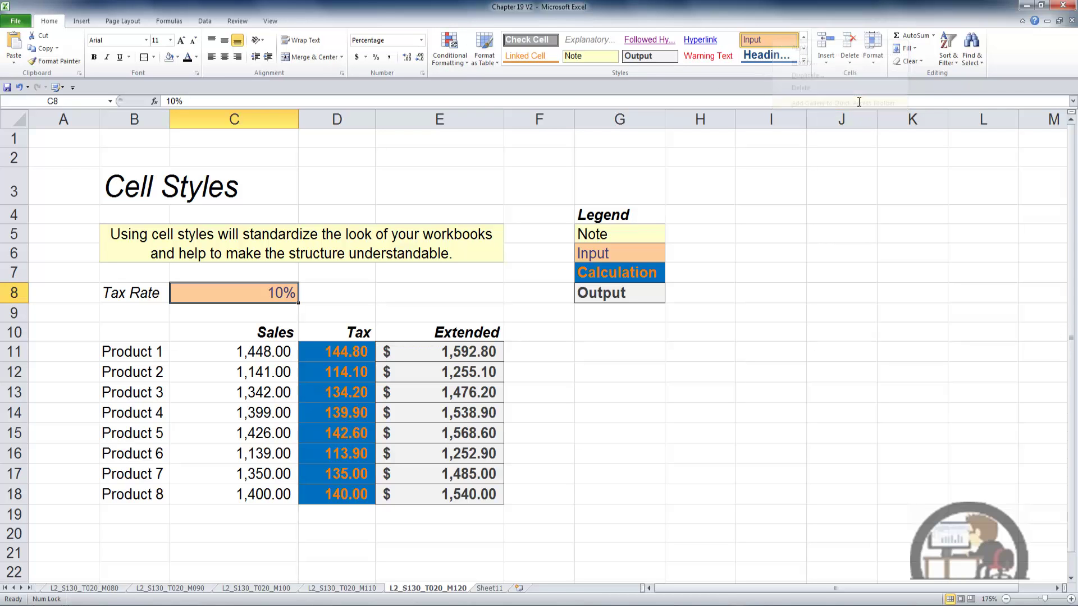
# Check that the cell styles gallery on the Quick Access Toolbar stays accessible while different ribbon command sets are shown.
pyautogui.click(63, 86)
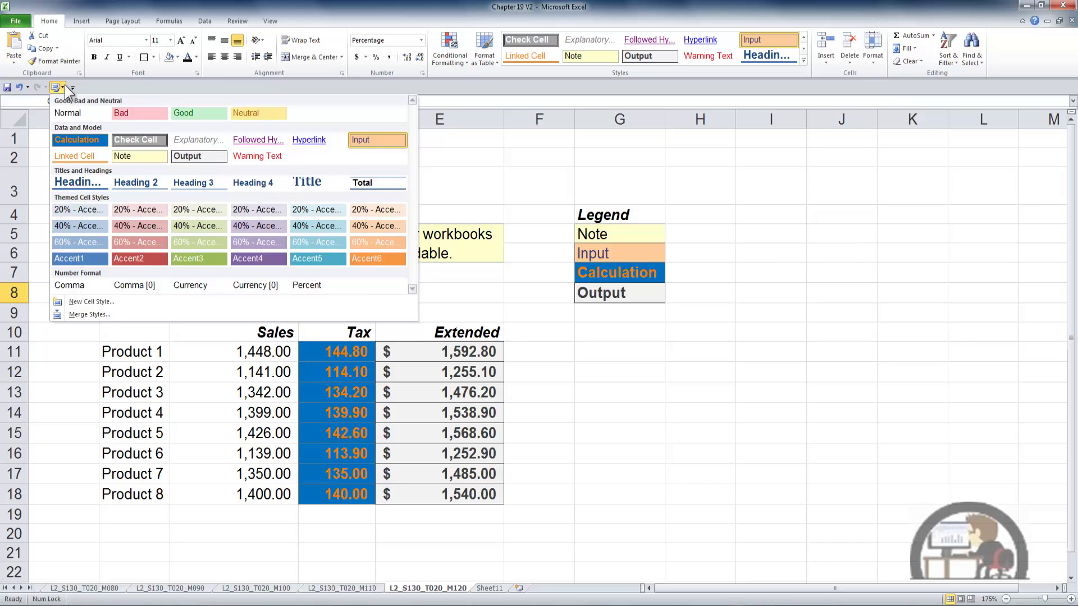
pyautogui.click(65, 85)
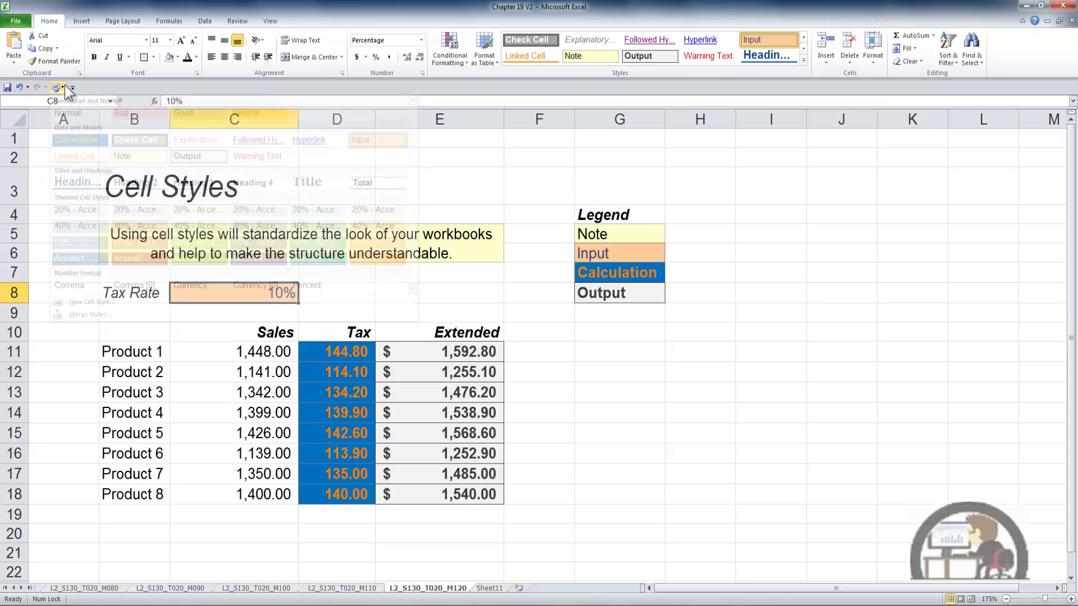
pyautogui.click(79, 23)
pyautogui.click(123, 21)
pyautogui.click(167, 21)
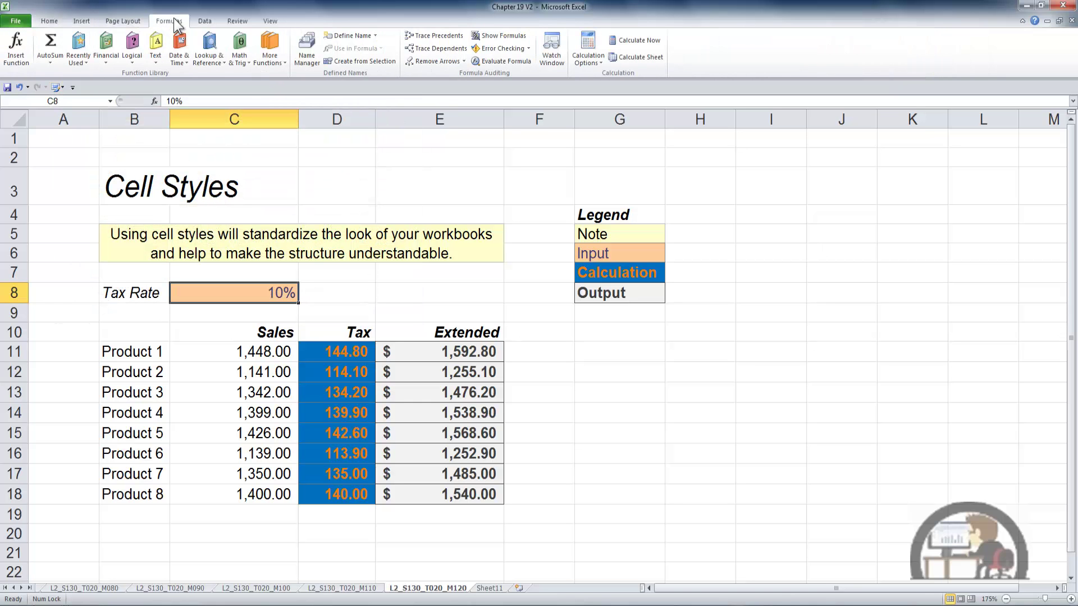
pyautogui.click(204, 20)
pyautogui.click(234, 20)
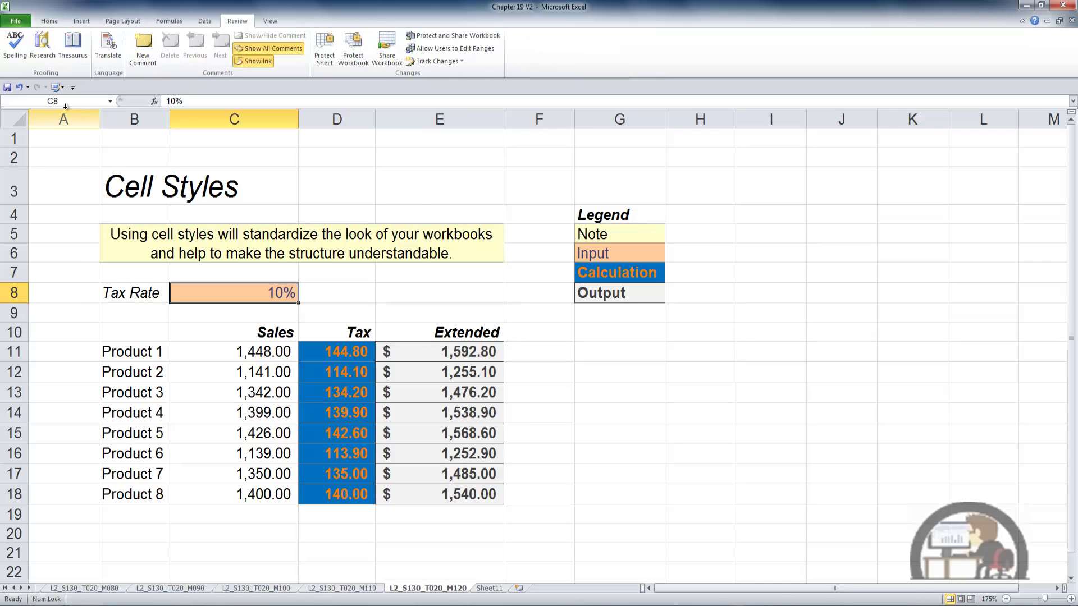
pyautogui.click(59, 88)
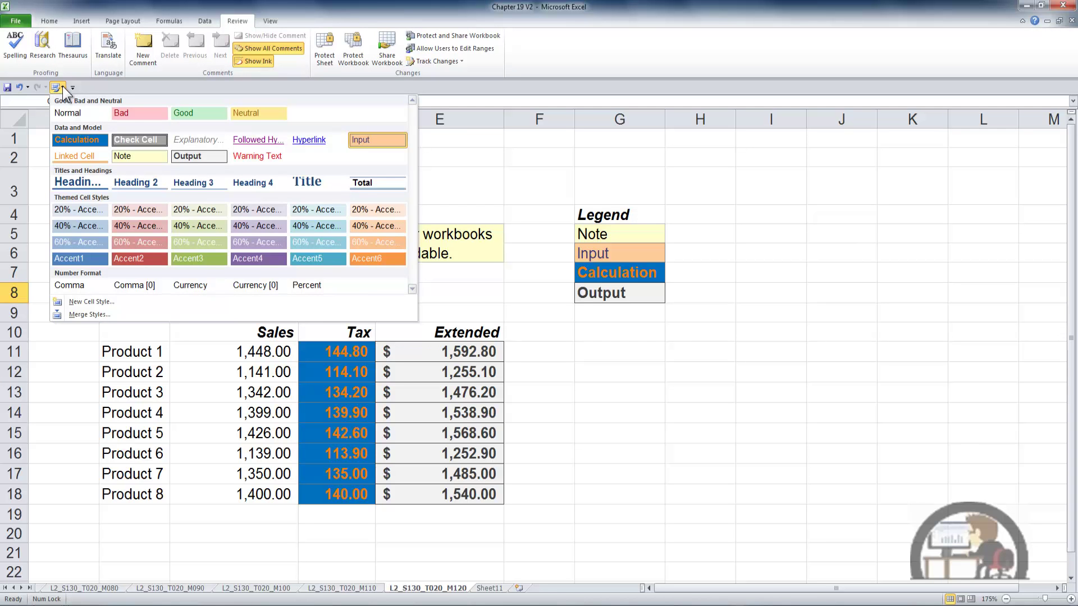
# Remove the cell styles gallery from the Quick Access Toolbar and return to the home commands.
pyautogui.rightClick(62, 86)
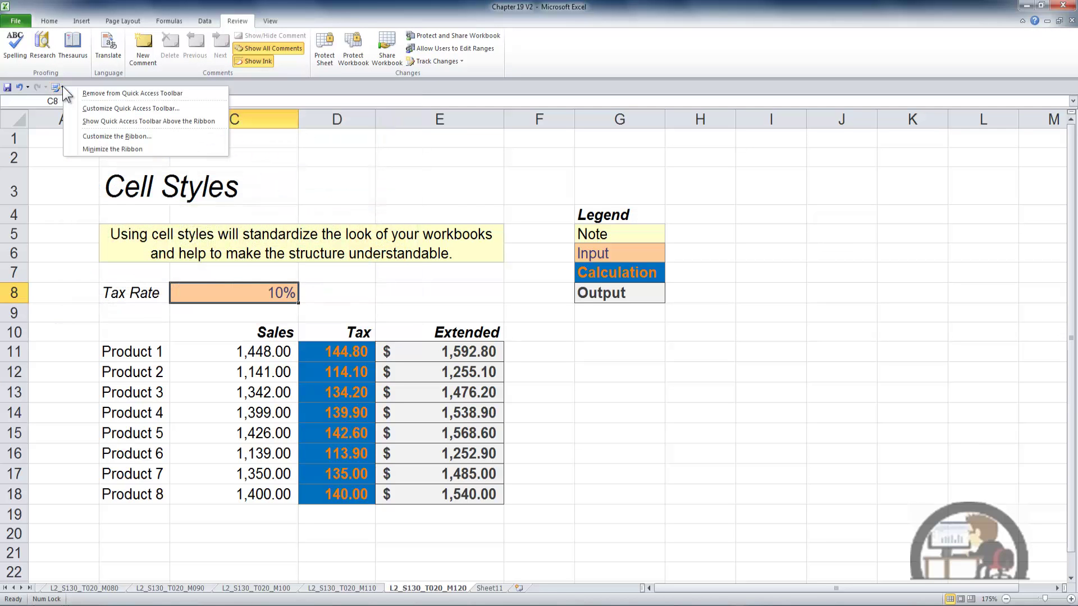
pyautogui.click(153, 95)
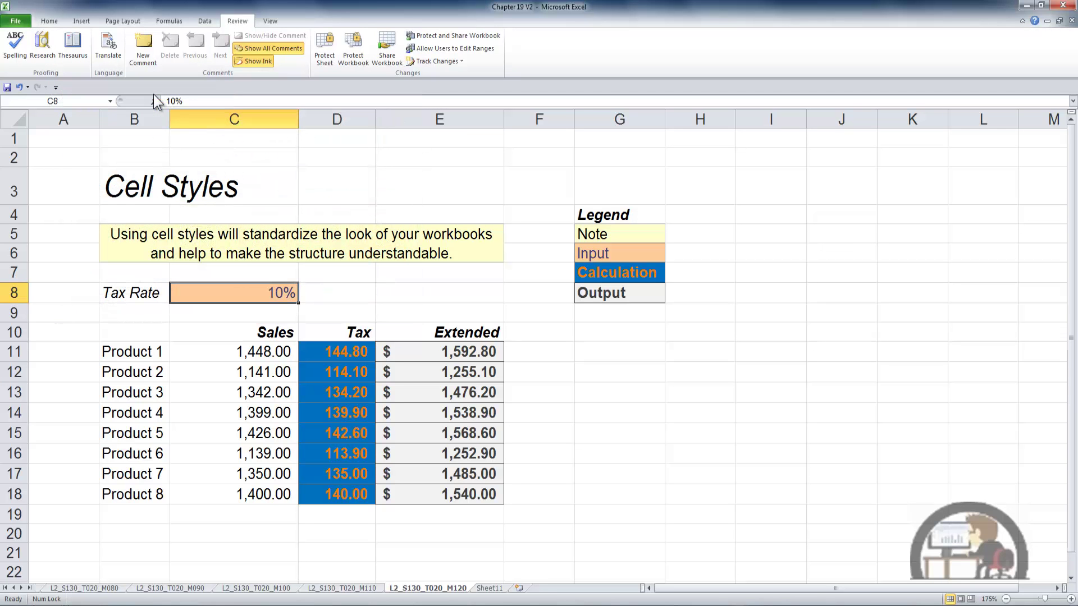
pyautogui.click(54, 22)
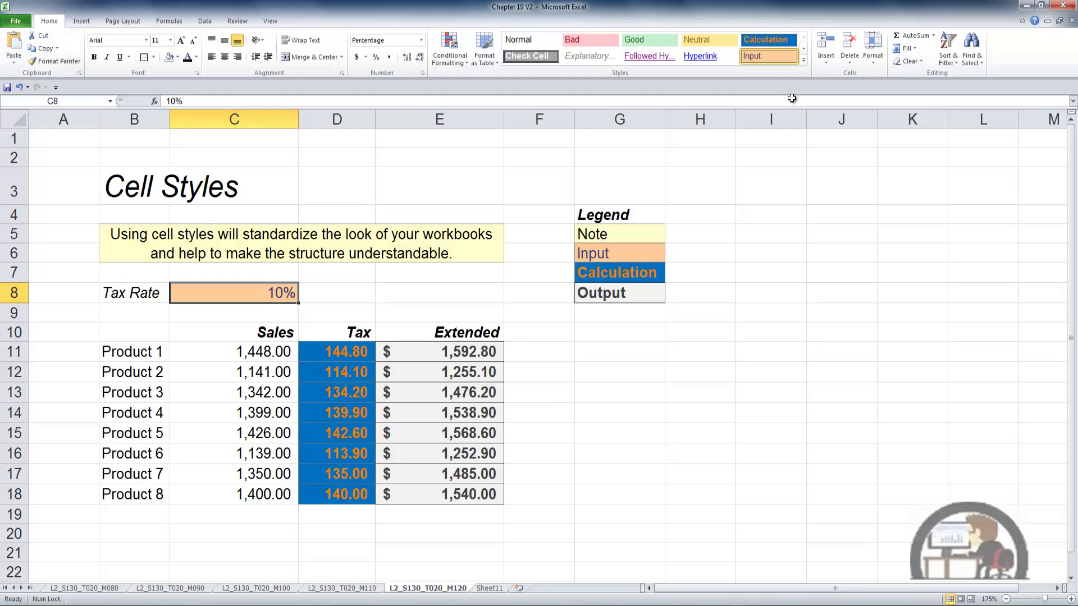
# Examine the formats a new cell style would take from empty cell G11, and discard the style.
pyautogui.click(651, 352)
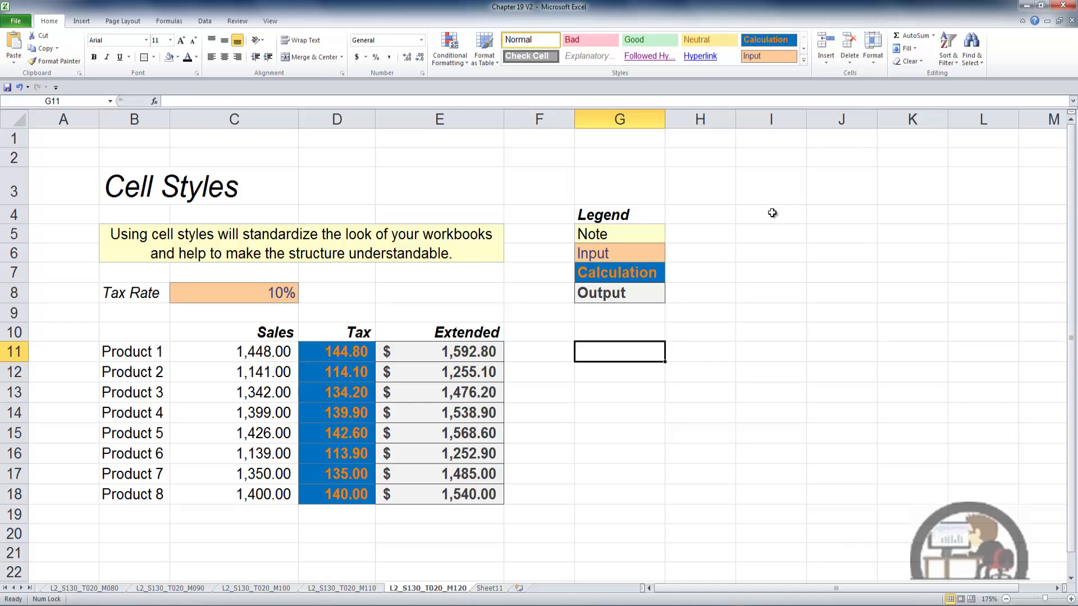
pyautogui.click(804, 59)
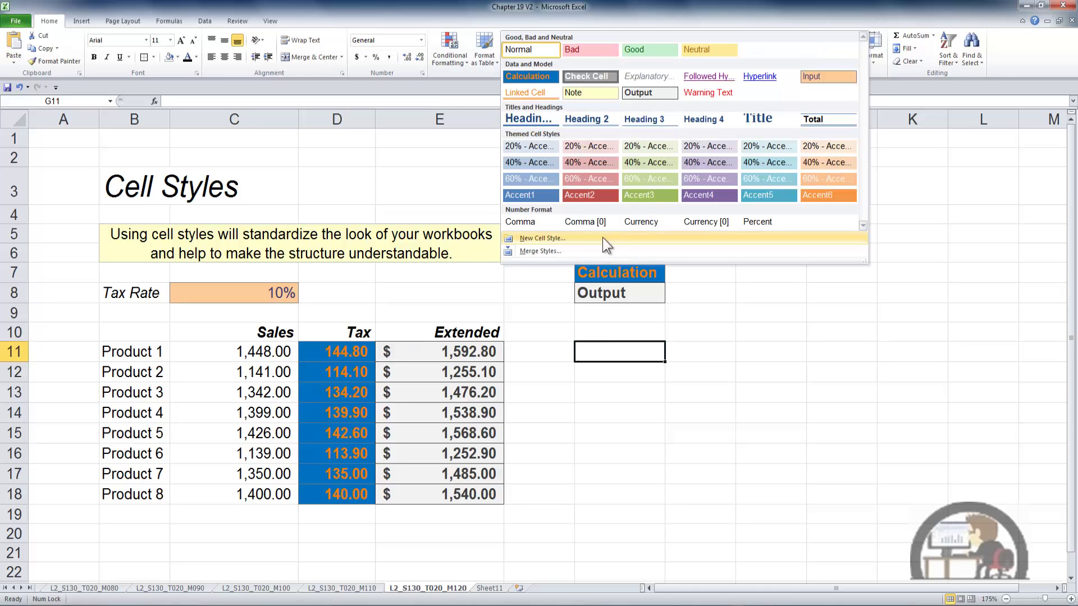
pyautogui.click(543, 238)
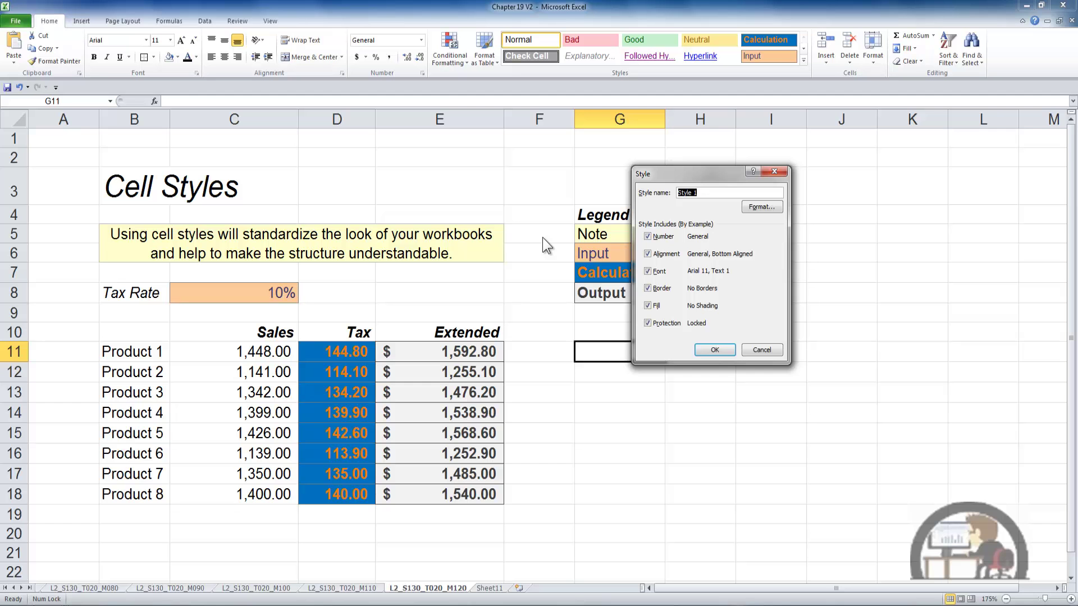
pyautogui.click(765, 355)
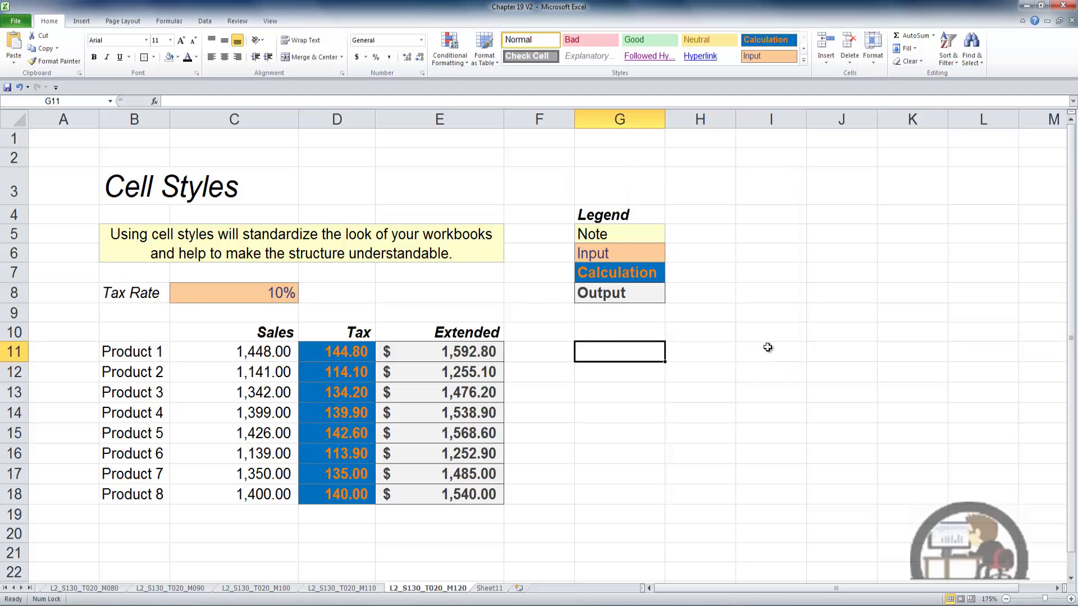
# Examine the formats, including the fill, that a new cell style would take from Note cell G5, and discard the style.
pyautogui.click(625, 234)
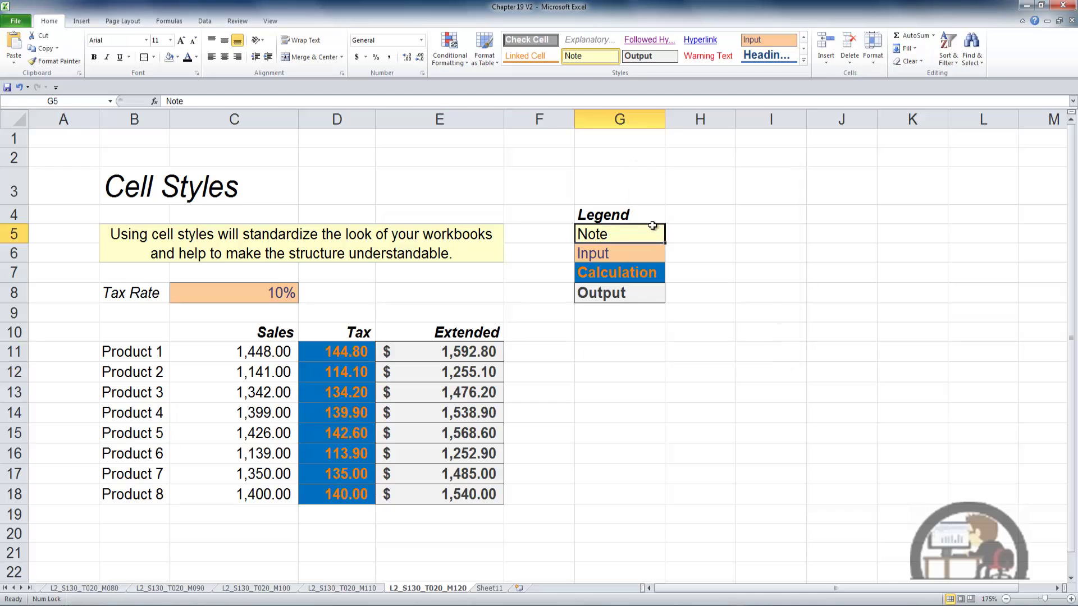
pyautogui.click(804, 61)
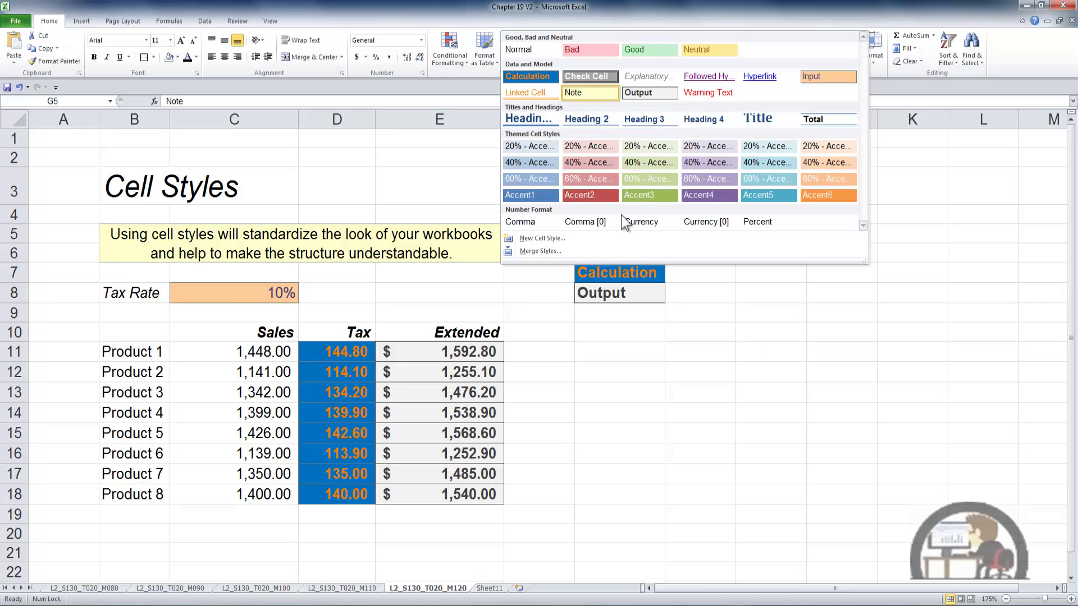
pyautogui.click(550, 237)
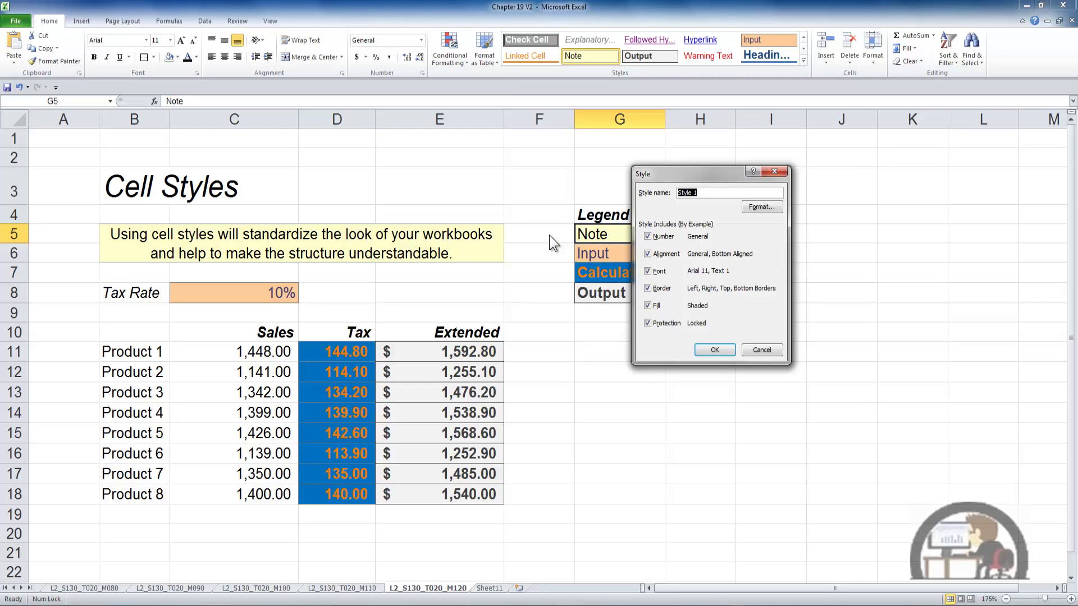
pyautogui.click(762, 207)
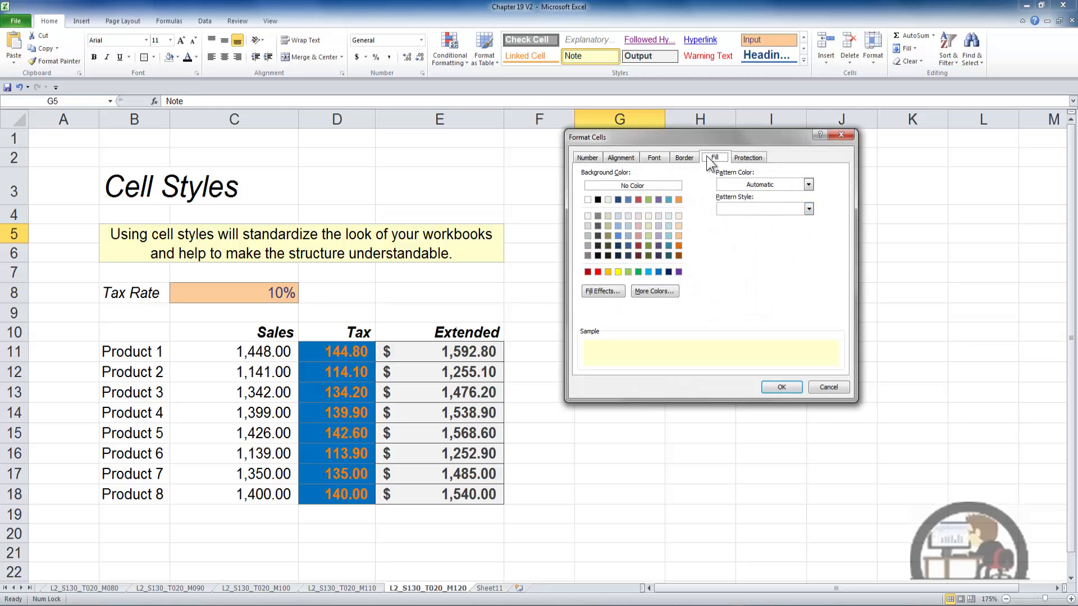
pyautogui.moveTo(723, 134); pyautogui.dragTo(845, 158)
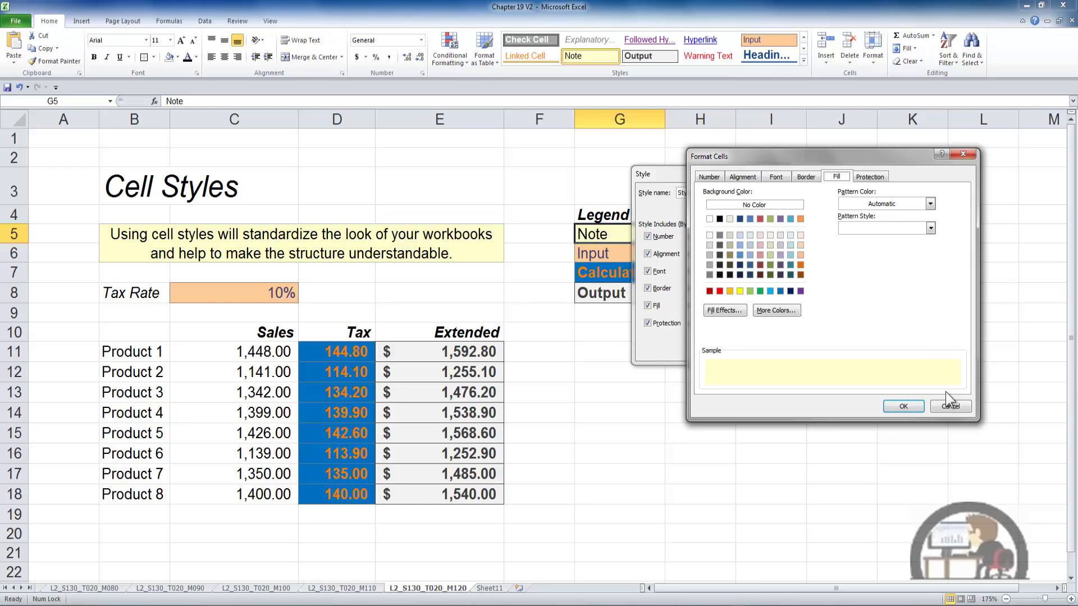
pyautogui.click(900, 404)
pyautogui.click(774, 350)
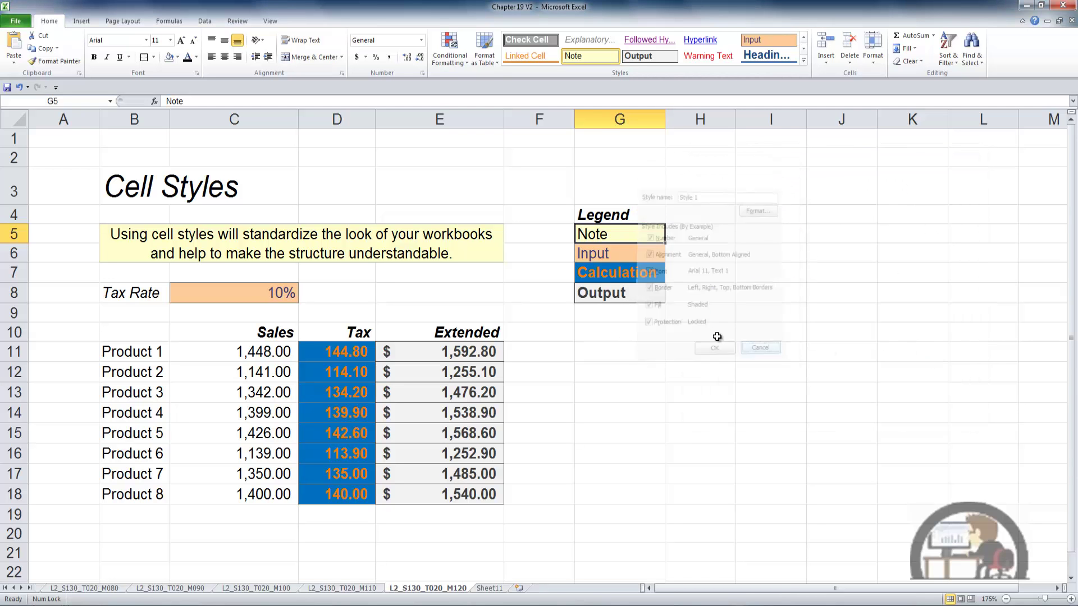
# Create a cell style named New Style based on empty cell G11 with a red background fill.
pyautogui.click(632, 349)
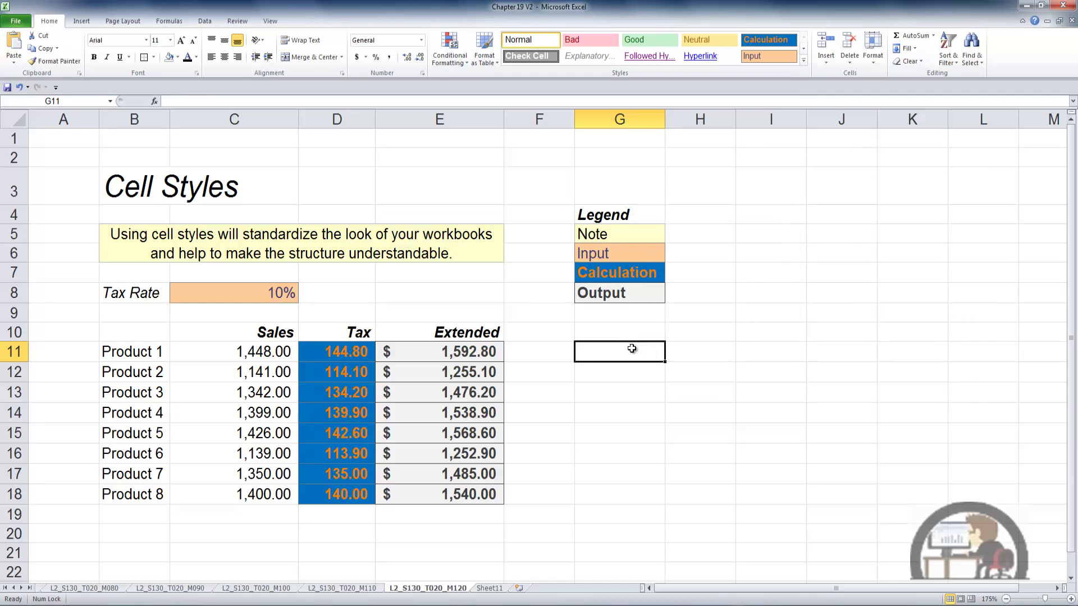
pyautogui.click(804, 61)
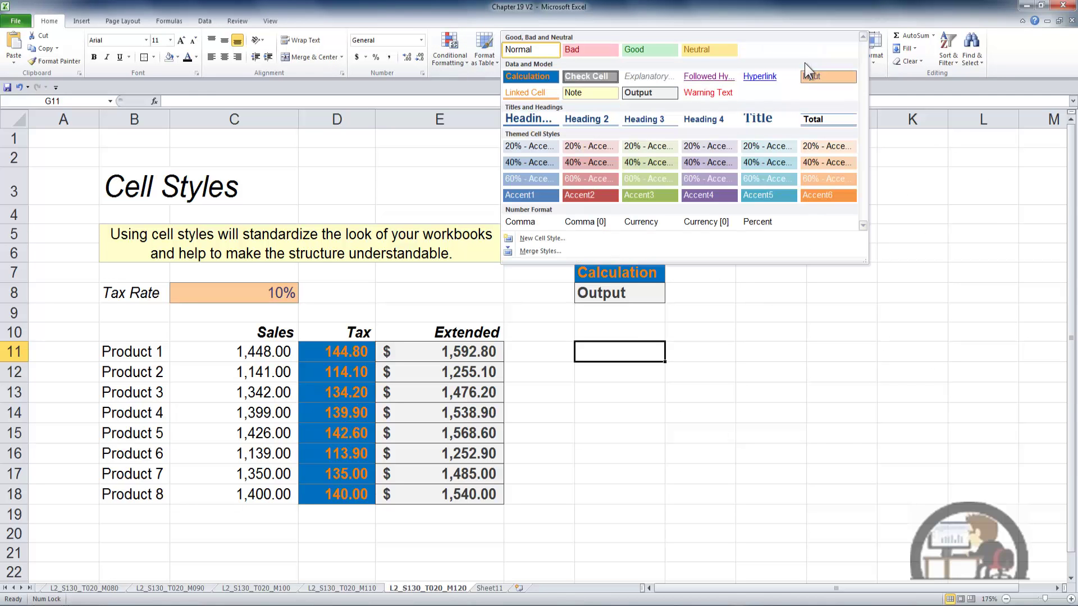
pyautogui.click(542, 238)
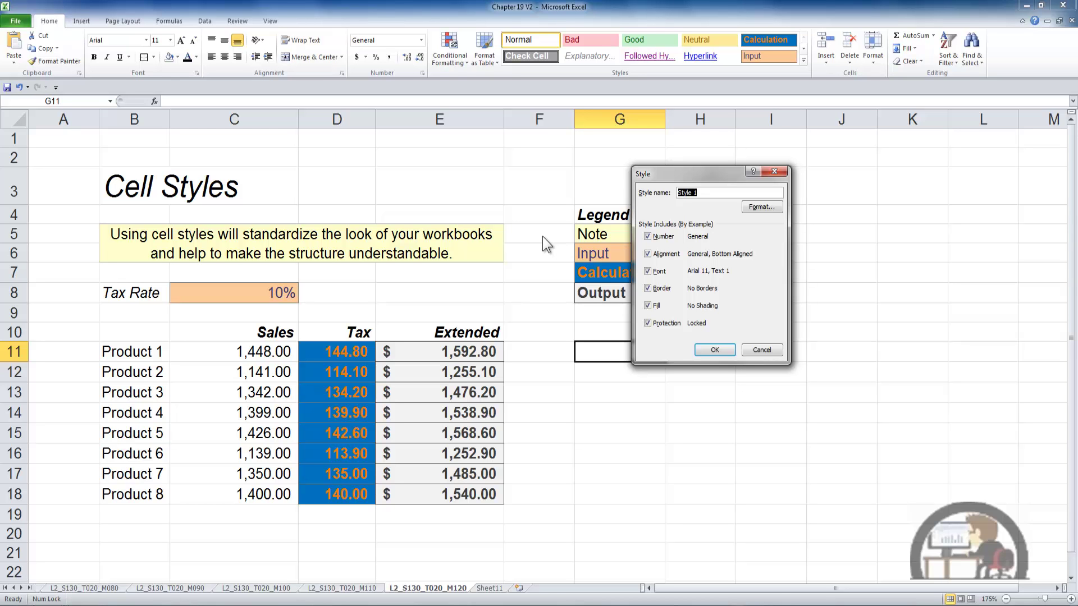
pyautogui.write('New Style')
pyautogui.click(762, 208)
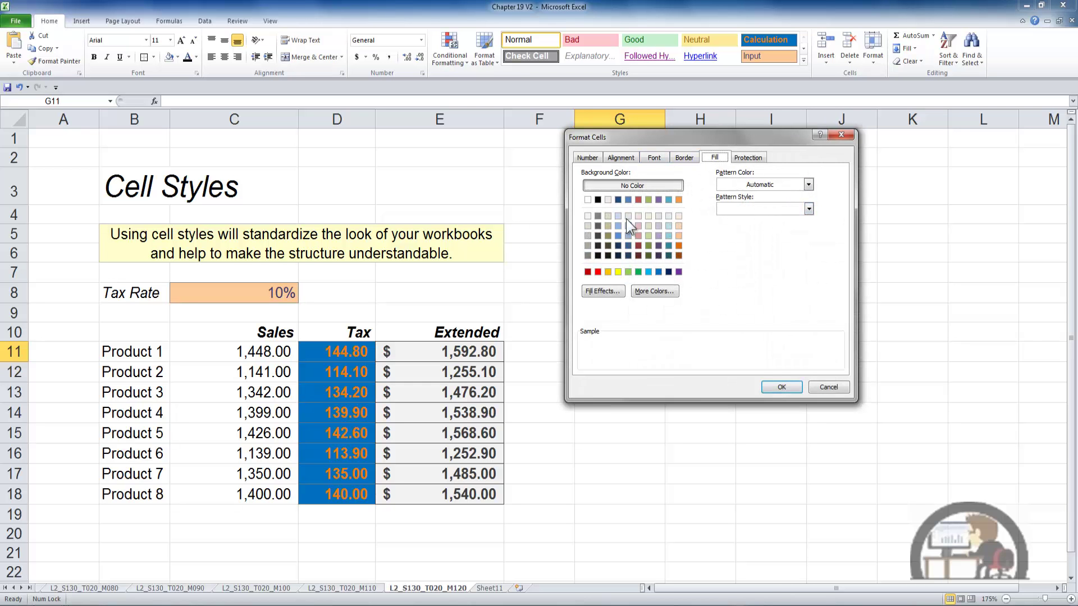
pyautogui.click(598, 271)
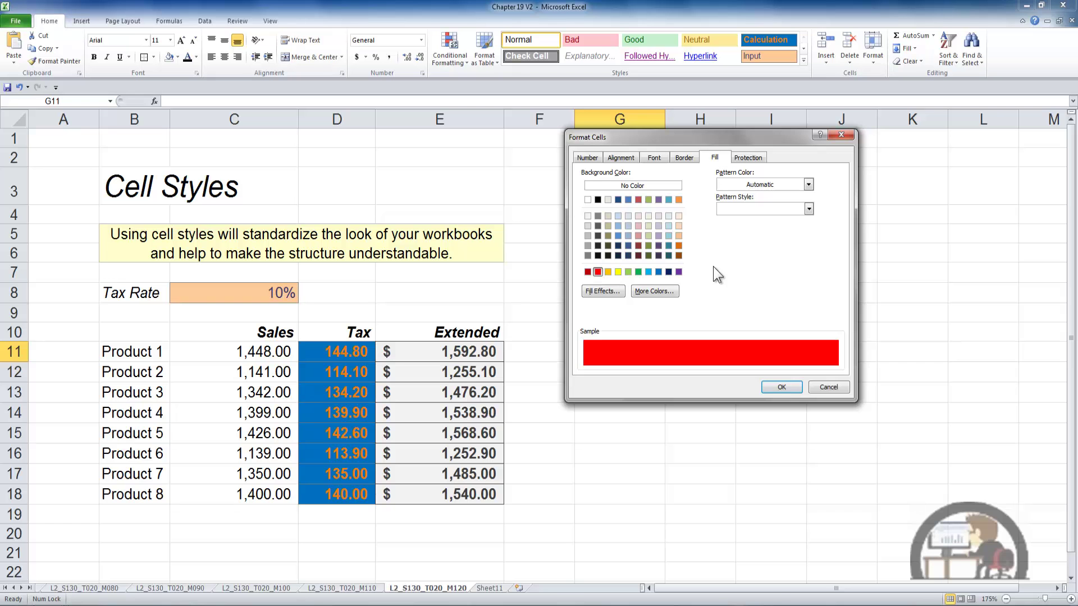
pyautogui.click(790, 386)
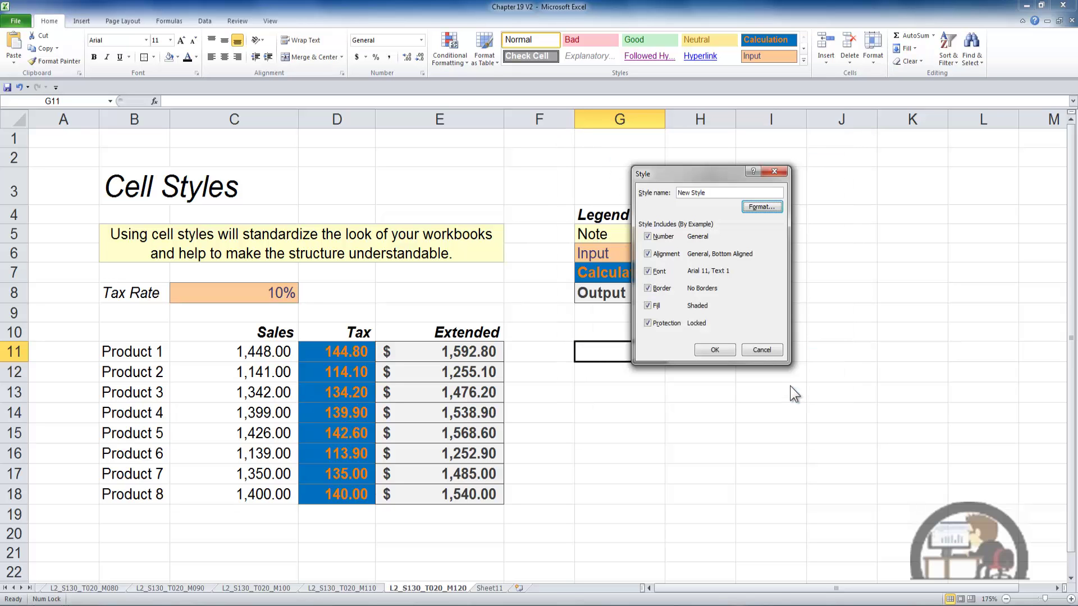
pyautogui.click(716, 350)
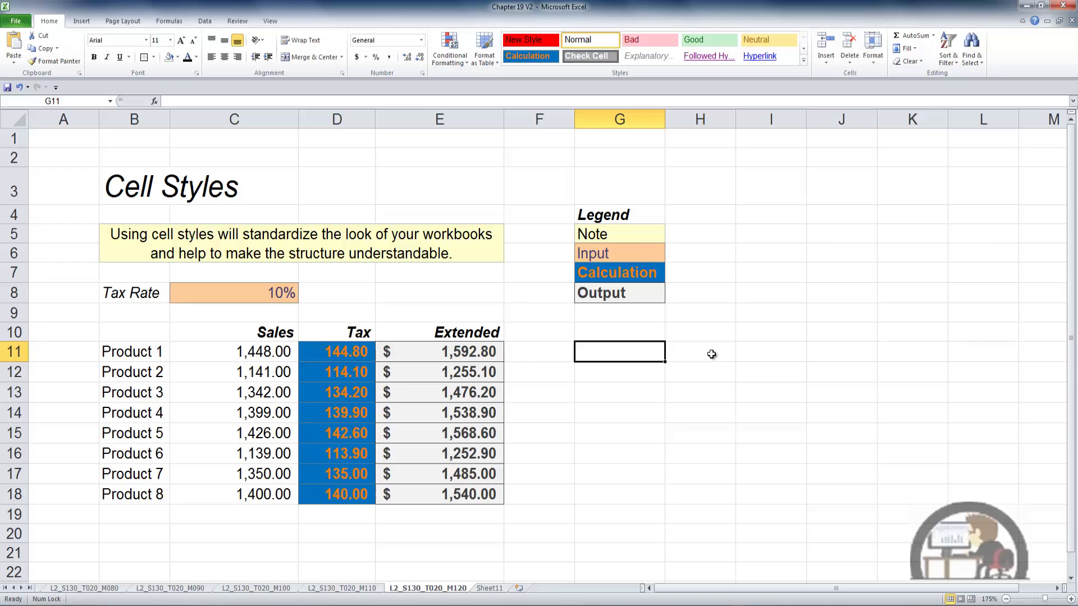
# Create a blank workbook and merge the cell styles from Chapter 19 V2.xlsx into it, without merging styles that have the same names.
pyautogui.hotkey('ctrl', 'n')
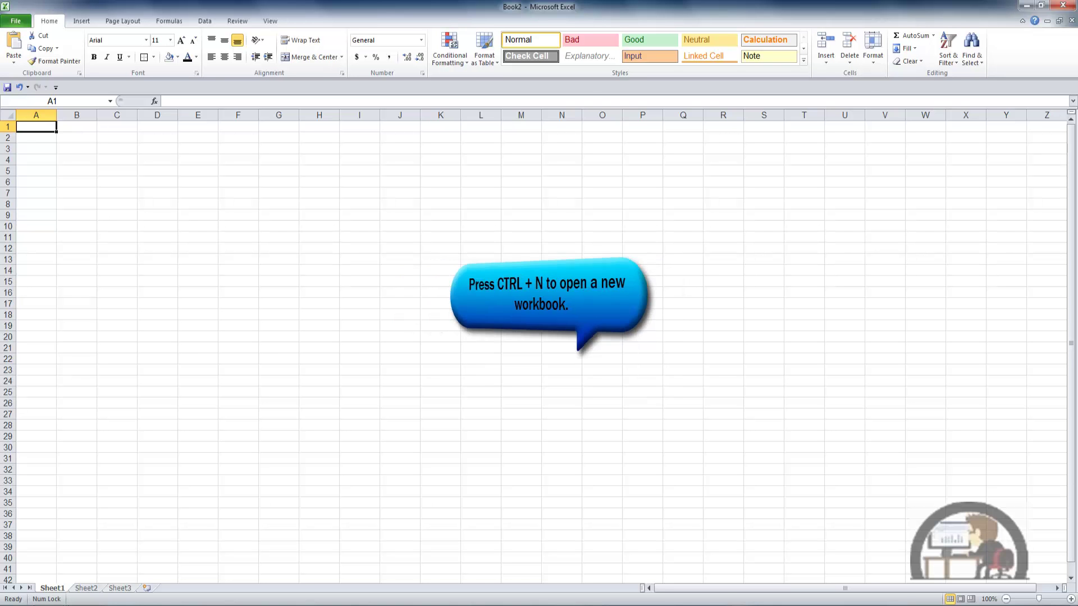
pyautogui.click(804, 59)
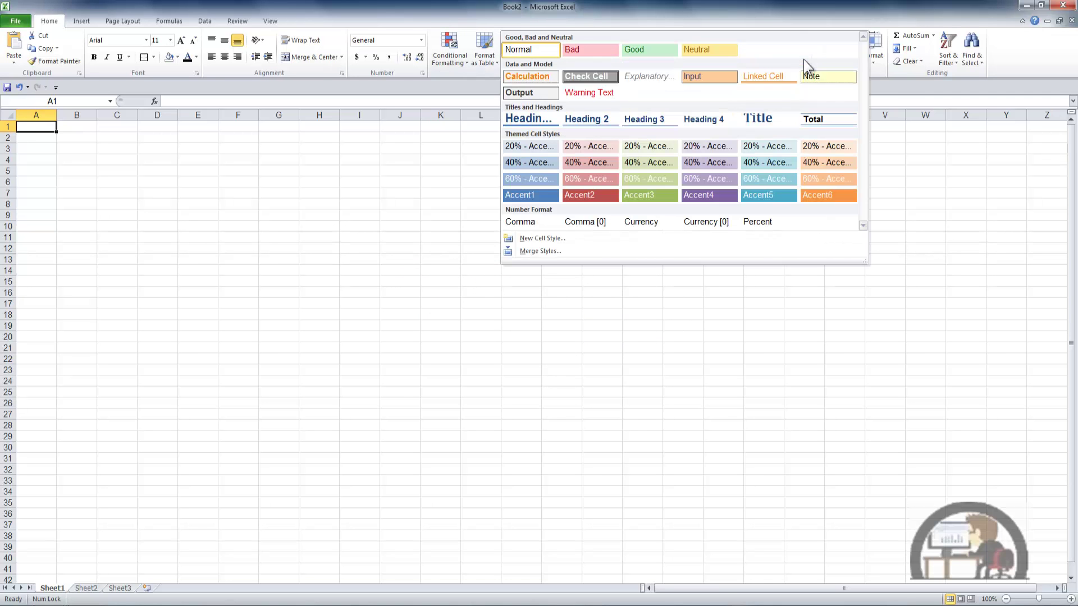
pyautogui.click(542, 252)
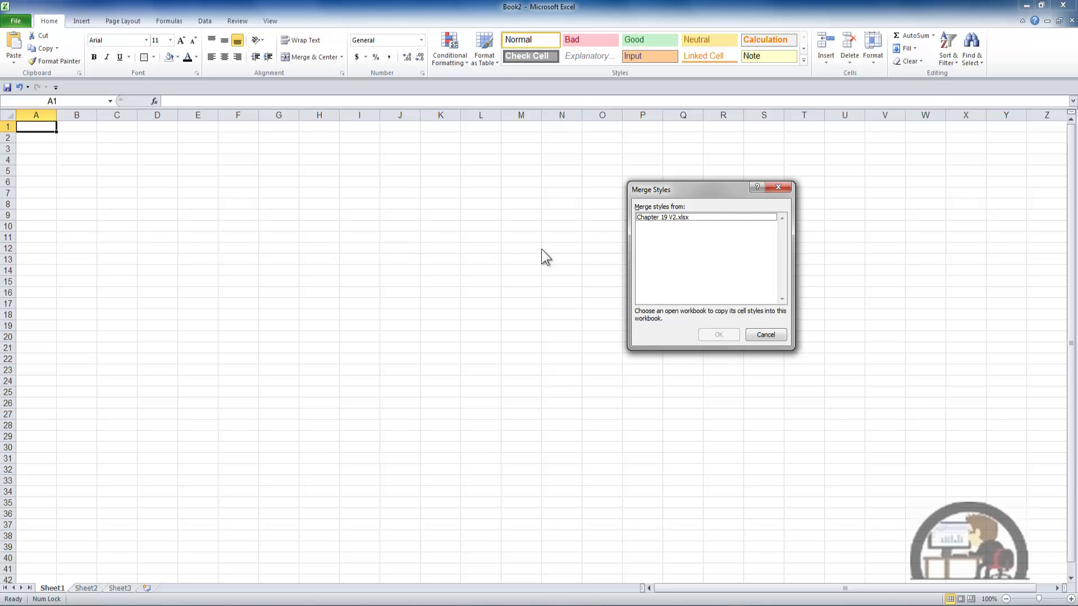
pyautogui.click(662, 217)
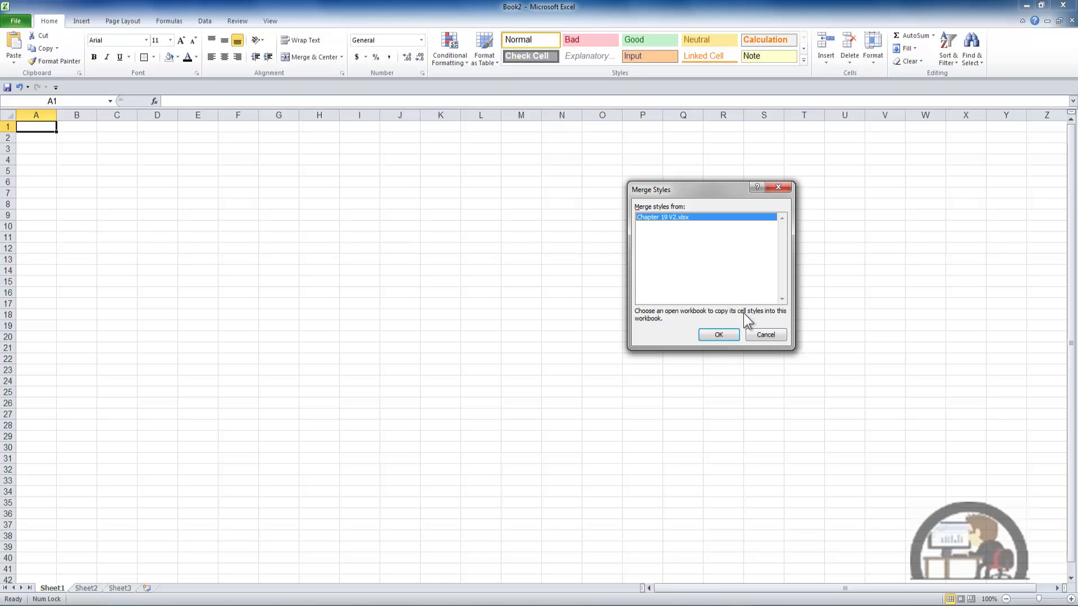
pyautogui.click(717, 335)
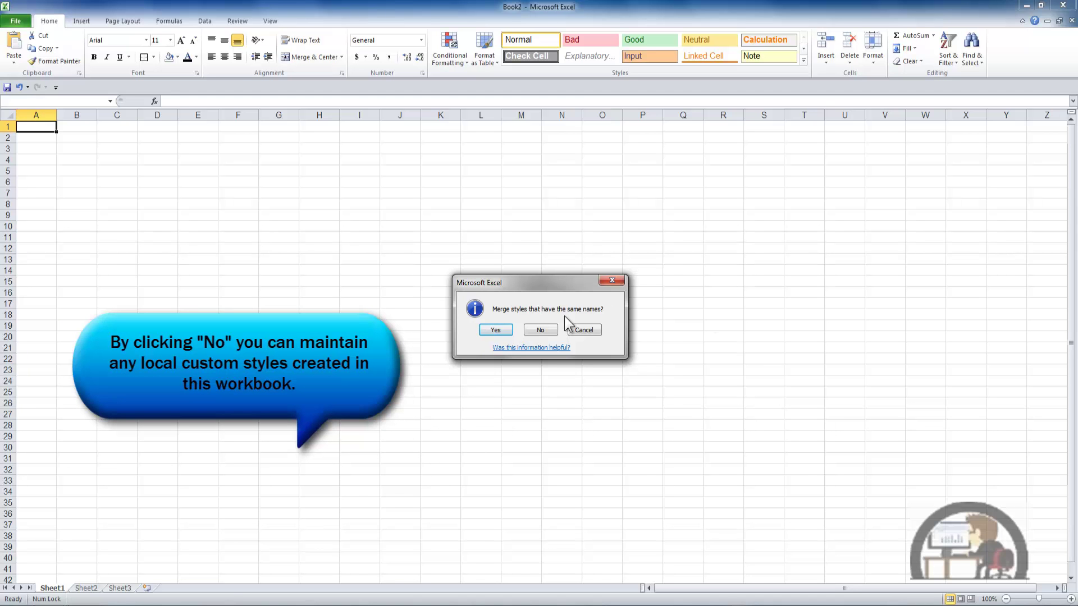
pyautogui.click(541, 329)
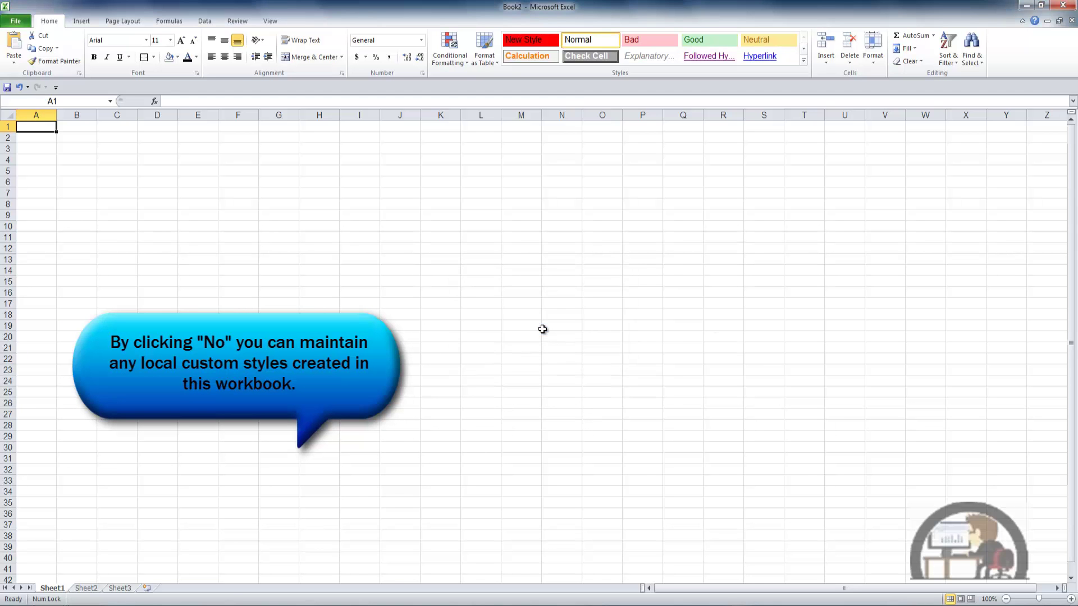